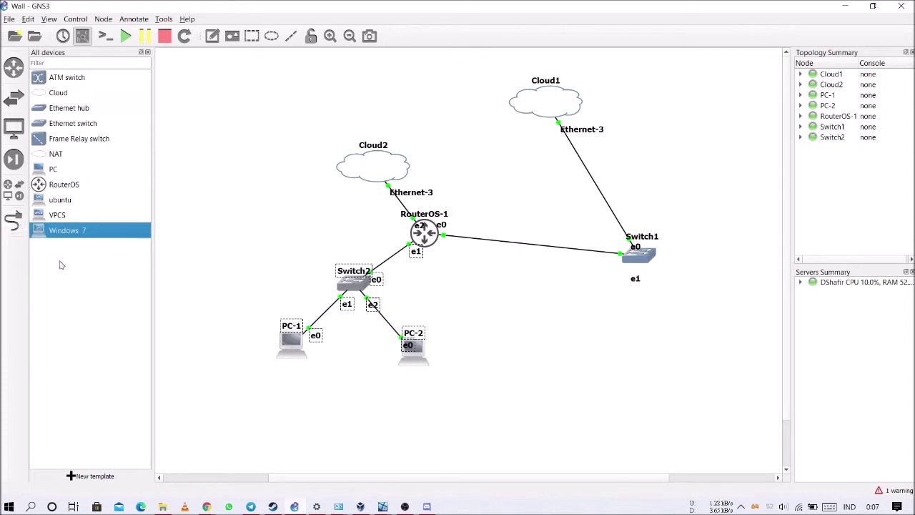
Step: Rearrange the topology: move Switch2 with PC-1 and PC-2 directly below RouterOS-1, and Cloud2 beside the router
drag(352, 286, 432, 336)
drag(379, 161, 306, 218)
drag(635, 252, 654, 260)
click(556, 306)
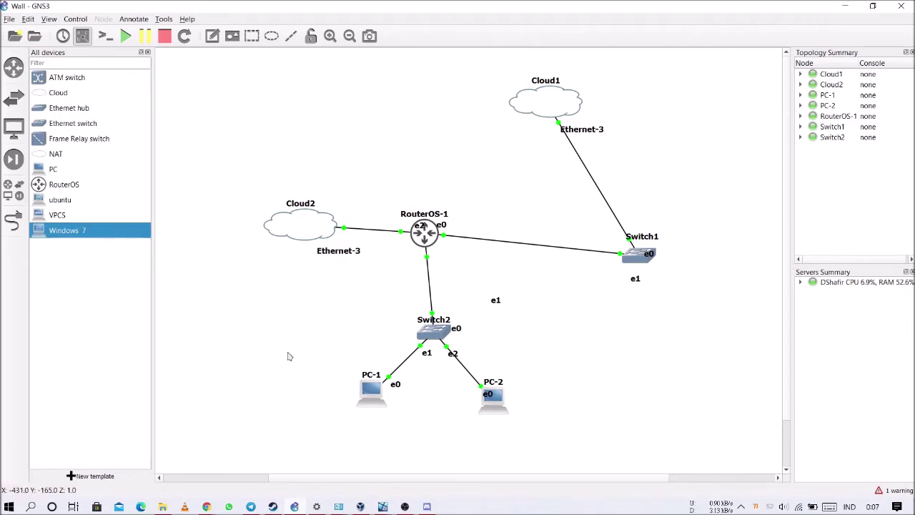
Step: Switch to Firewall.pdf in Chrome and read the network scenario and the Wi-Fi interface sharing instructions
click(845, 5)
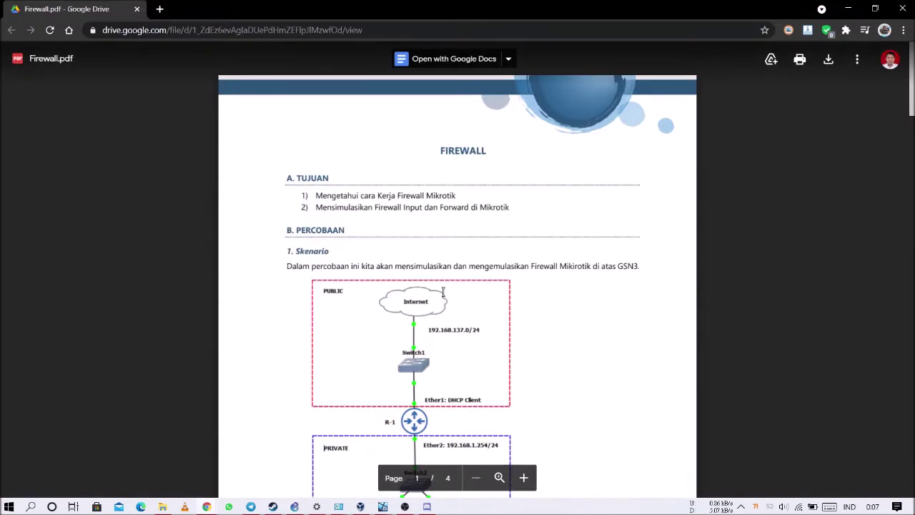
scroll(457, 293, down, 3)
scroll(483, 281, up, 2)
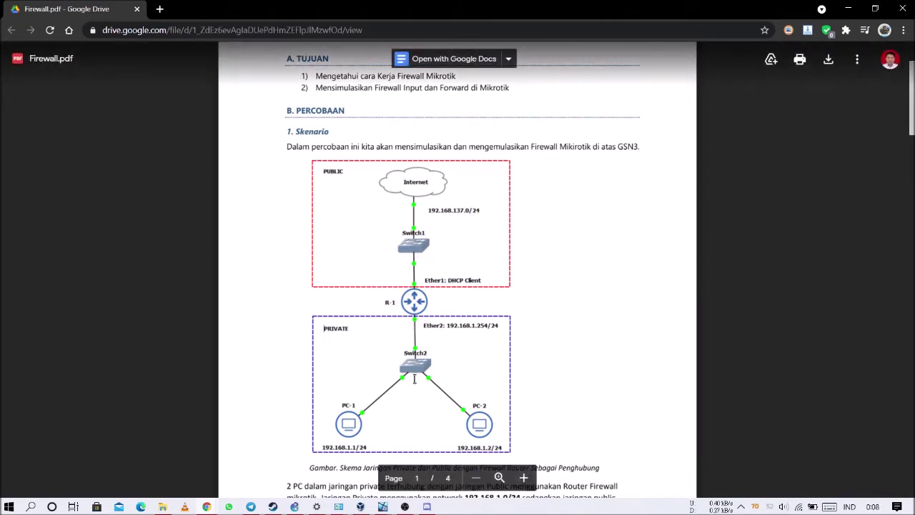
scroll(529, 322, down, 2)
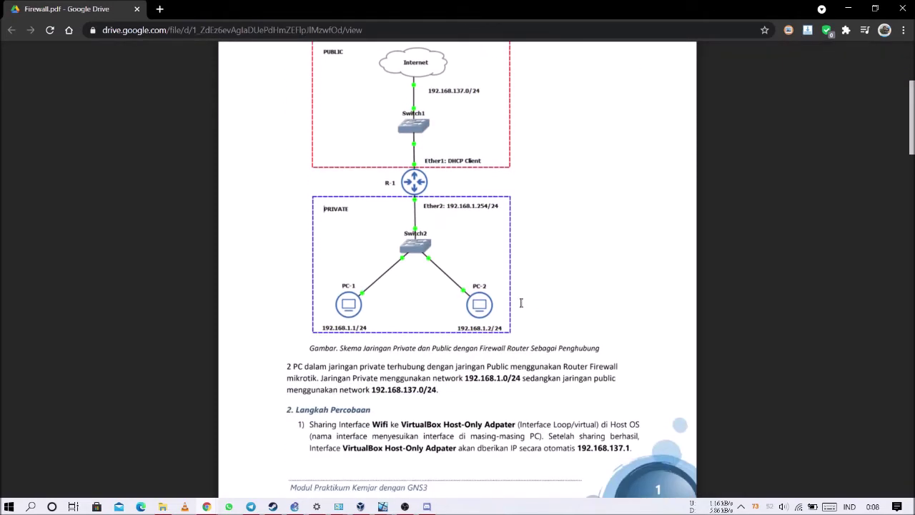
scroll(521, 303, down, 4)
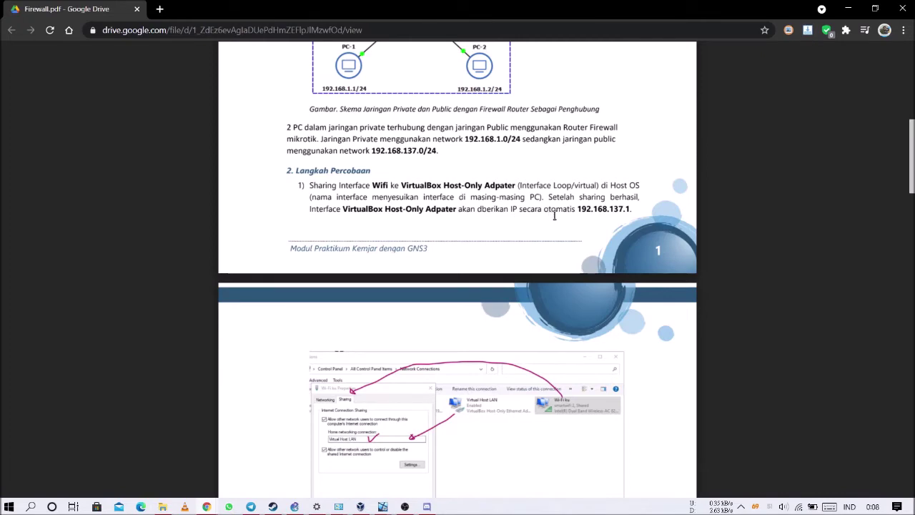
scroll(472, 240, down, 3)
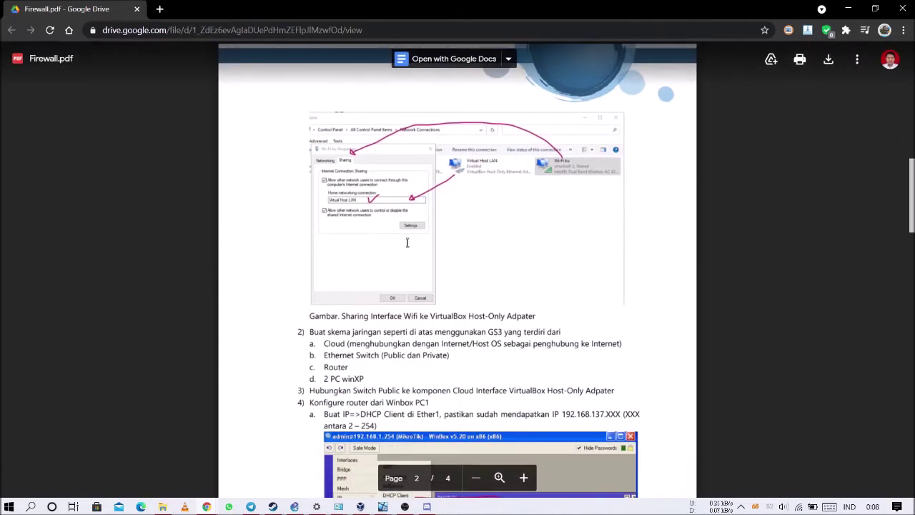
Step: Switch to Network Connections and review the Wi-Fi adapter's Internet Connection Sharing settings, accepting them as they are
mouse_move(406, 506)
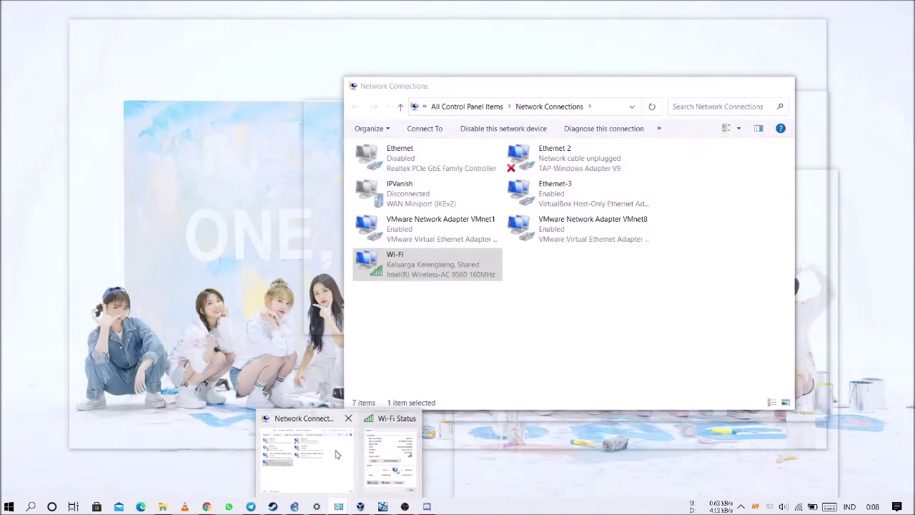
click(336, 452)
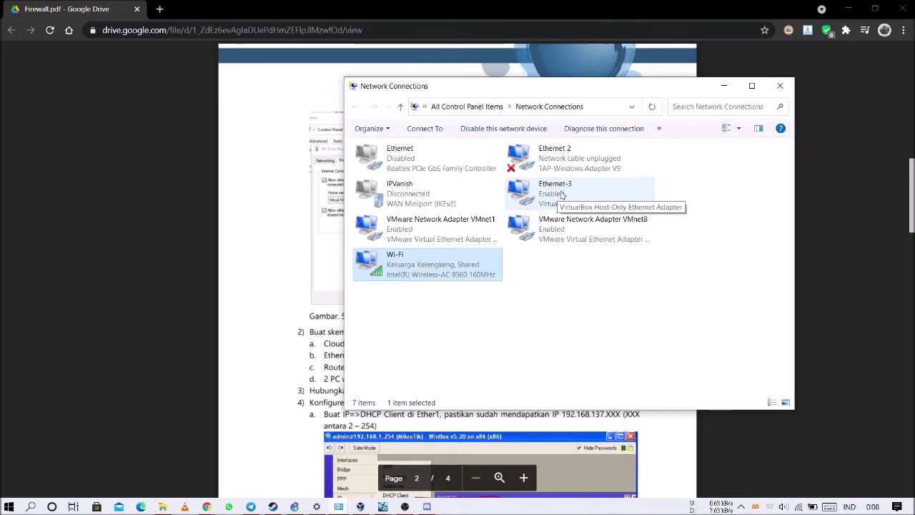
right_click(437, 269)
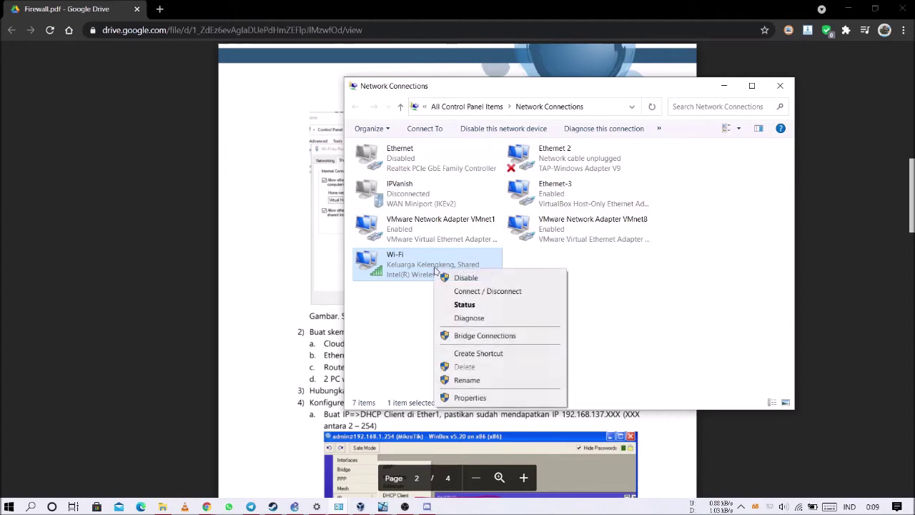
click(387, 312)
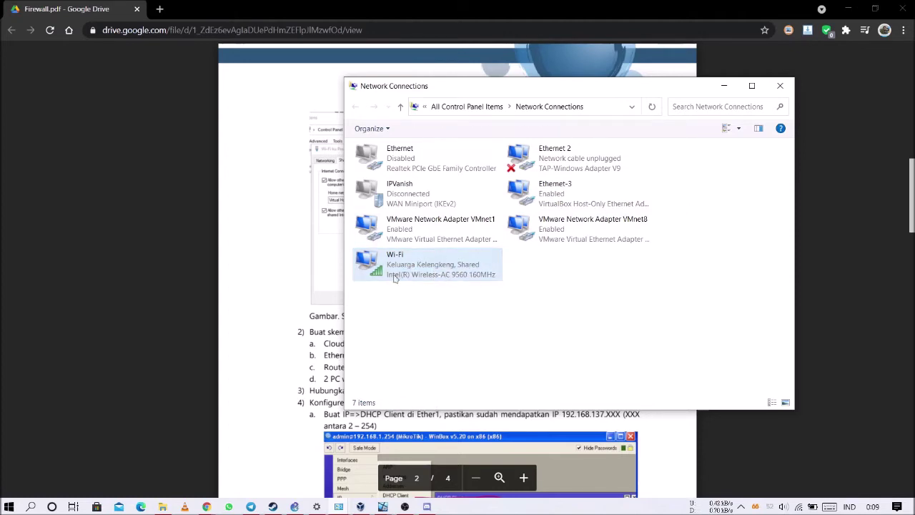
right_click(452, 262)
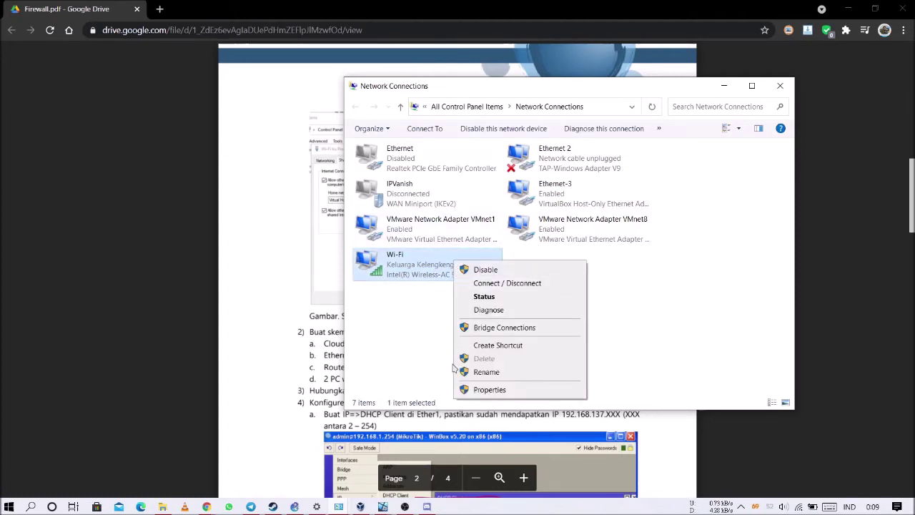
click(484, 296)
click(391, 349)
click(422, 162)
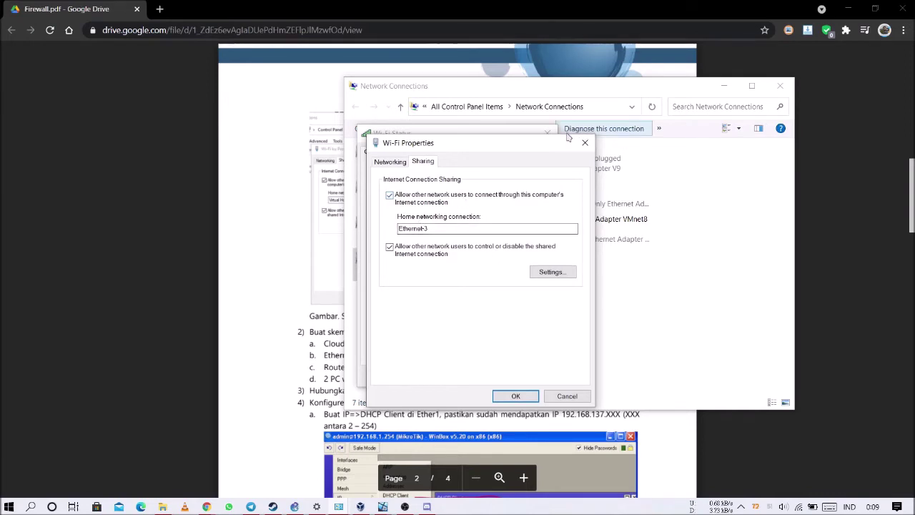
drag(536, 147, 427, 153)
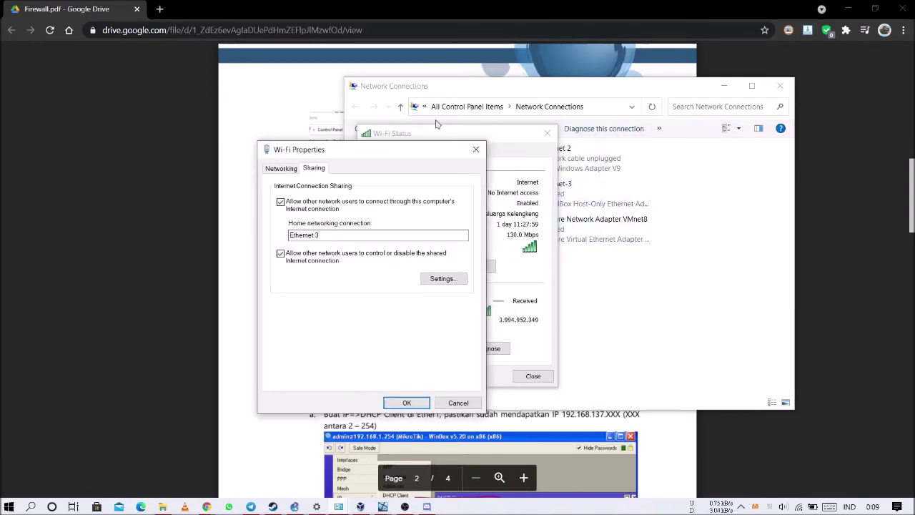
click(418, 402)
click(533, 377)
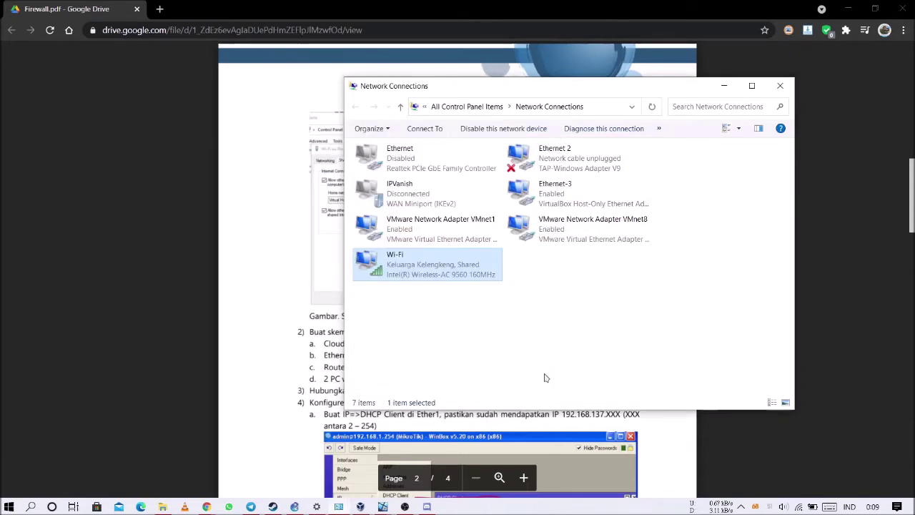
Step: Return to Firewall.pdf and read the instructions for building the topology and configuring the router from WinBox
click(282, 336)
scroll(283, 336, down, 2)
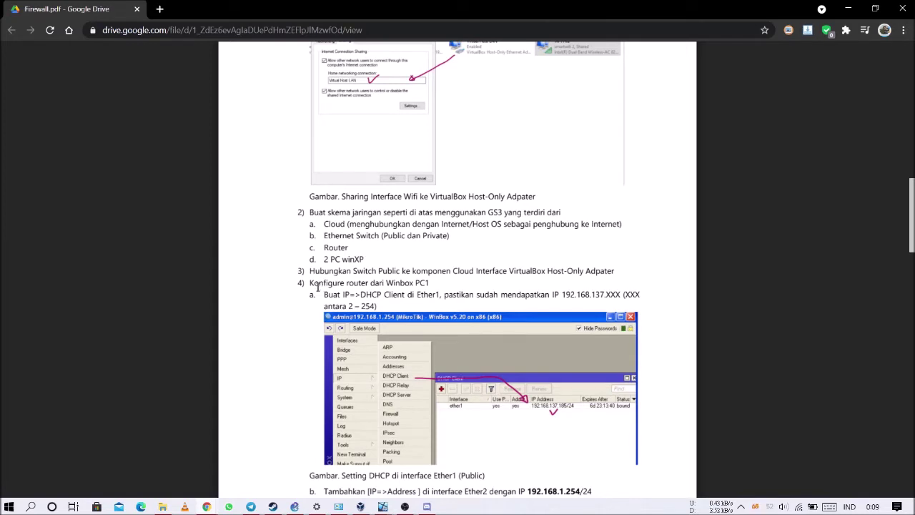
scroll(324, 280, down, 2)
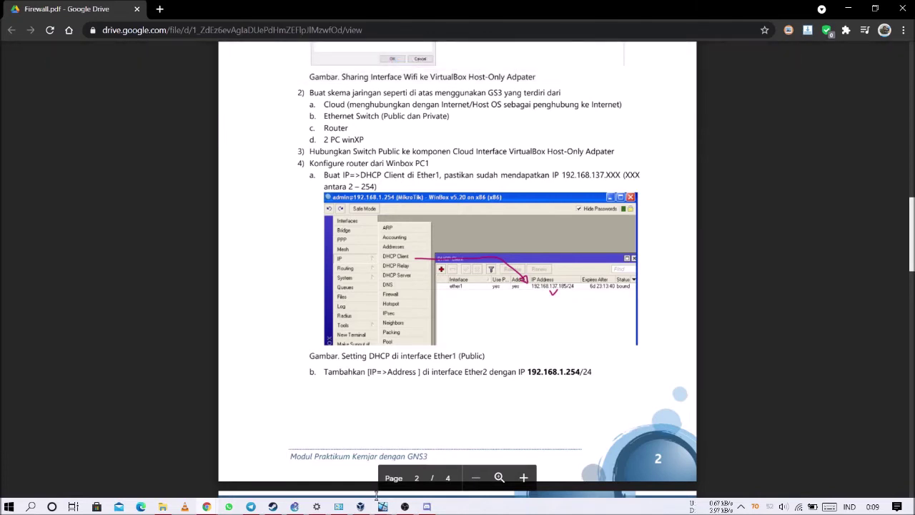
Step: Switch to the PC-1 virtual machine, connect WinBox to the MikroTik router as admin, and open its DHCP Client list
mouse_move(382, 506)
click(277, 451)
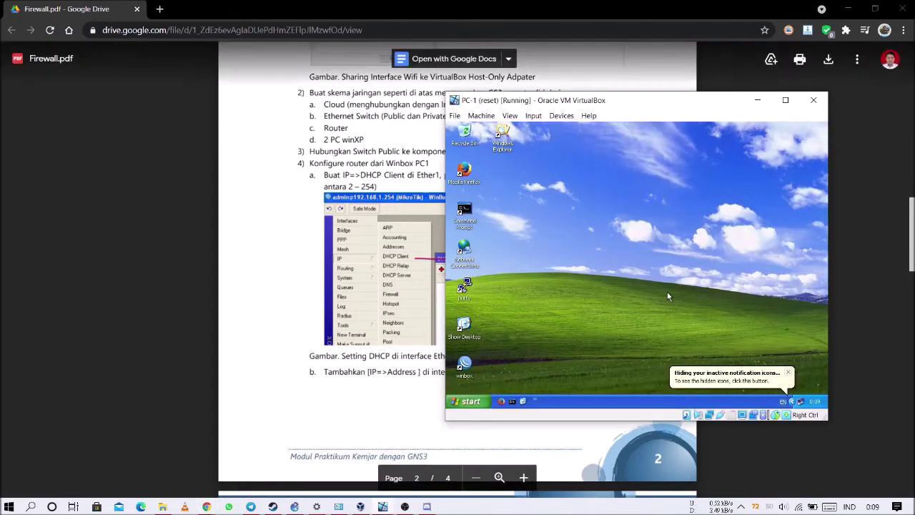
double_click(464, 364)
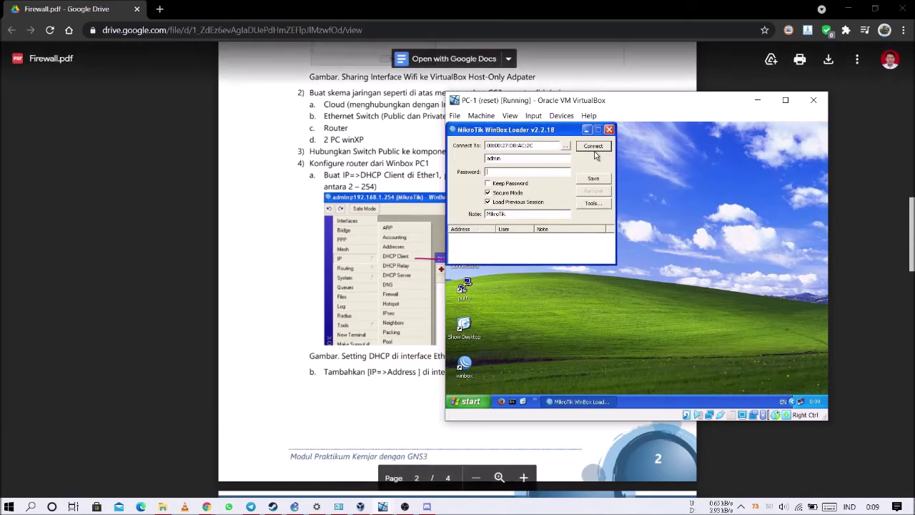
click(593, 146)
drag(655, 100, 746, 112)
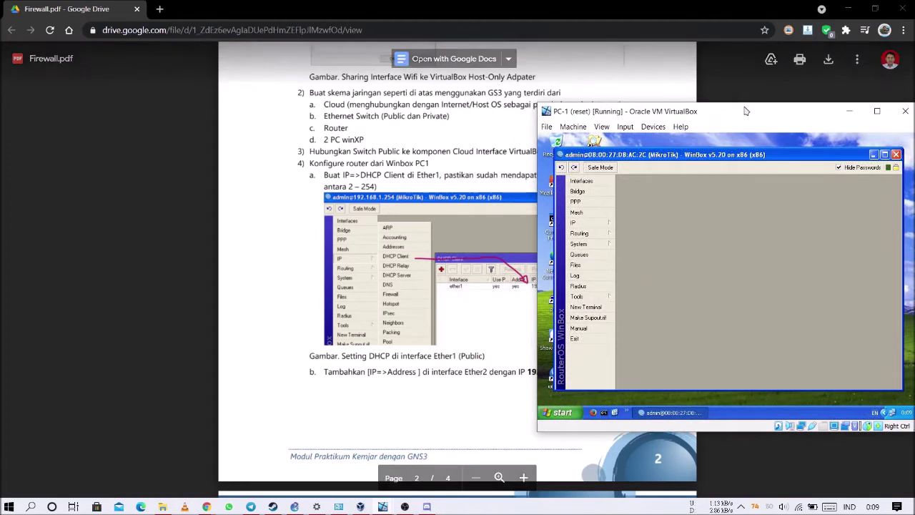
click(576, 227)
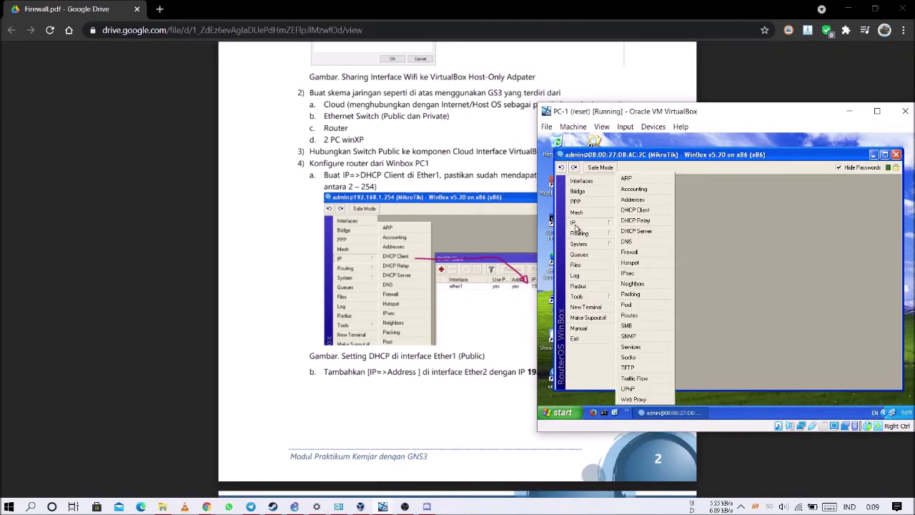
click(635, 210)
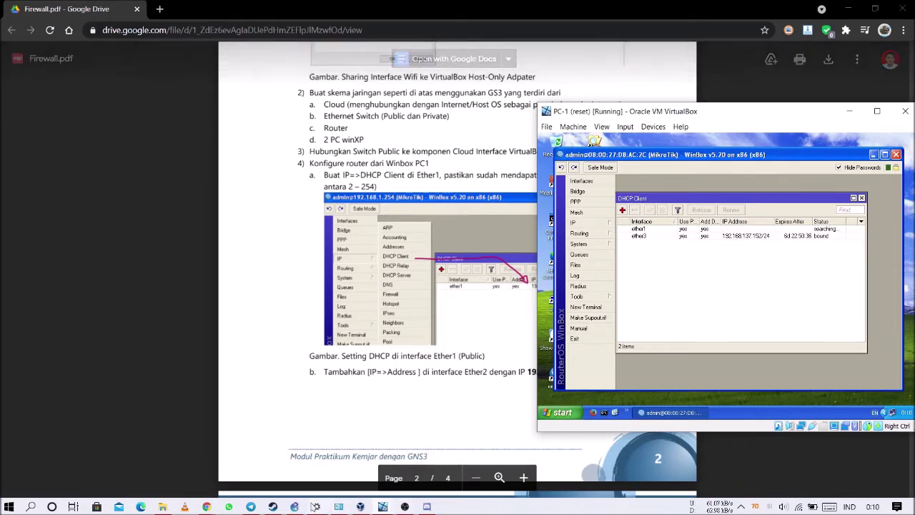
Step: Bring up the GNS3 topology behind the PC-1 window and compare the DHCP Client interfaces with RouterOS-1's links to the clouds
click(294, 506)
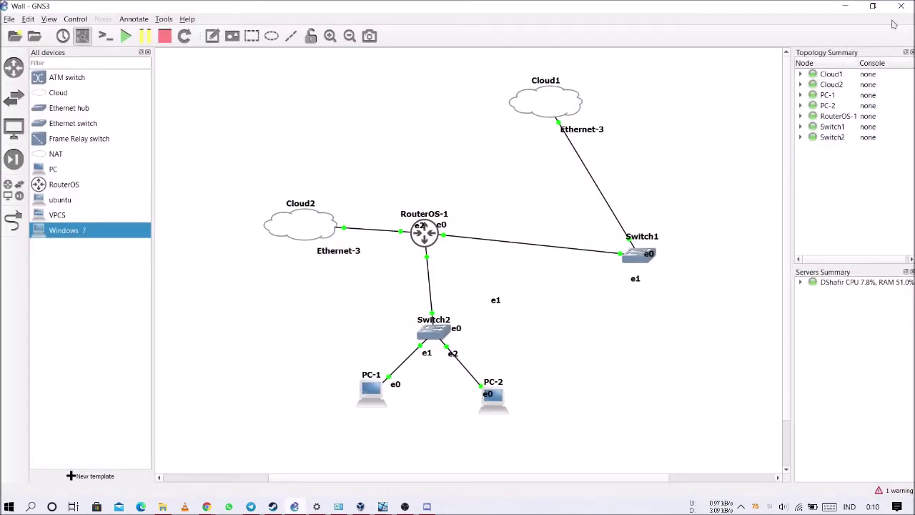
mouse_move(383, 504)
click(300, 443)
drag(689, 116, 842, 113)
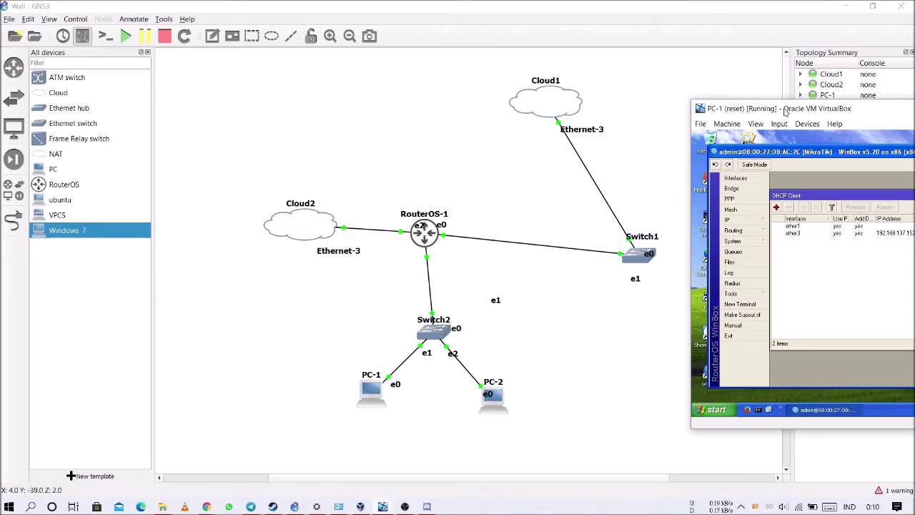
drag(785, 108, 509, 133)
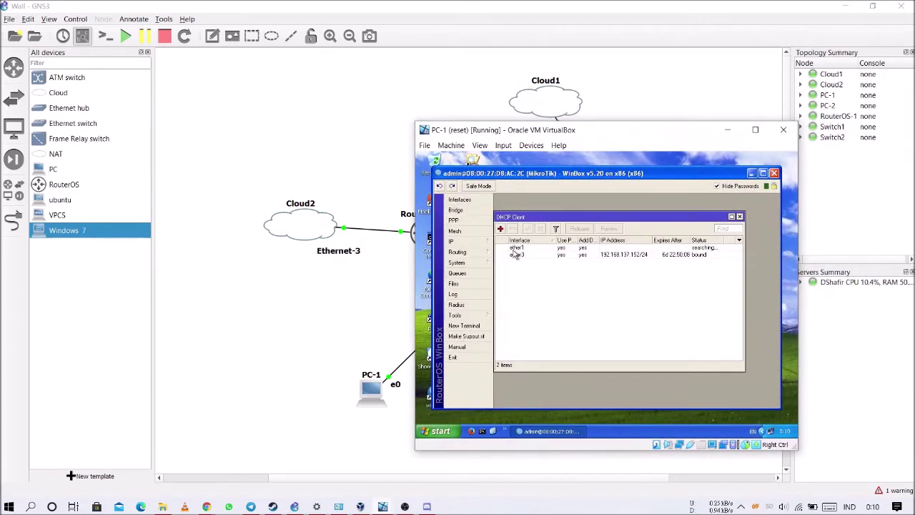
drag(543, 138, 800, 138)
drag(736, 139, 500, 98)
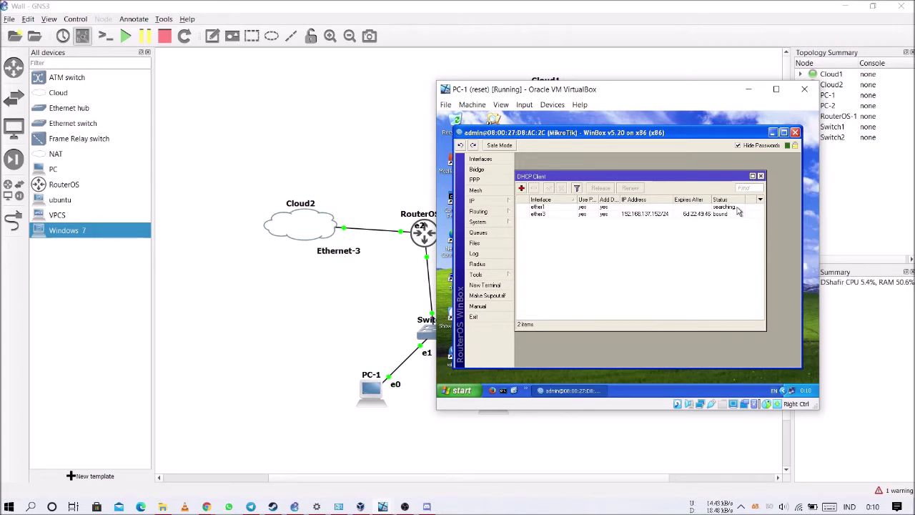
drag(573, 89, 671, 80)
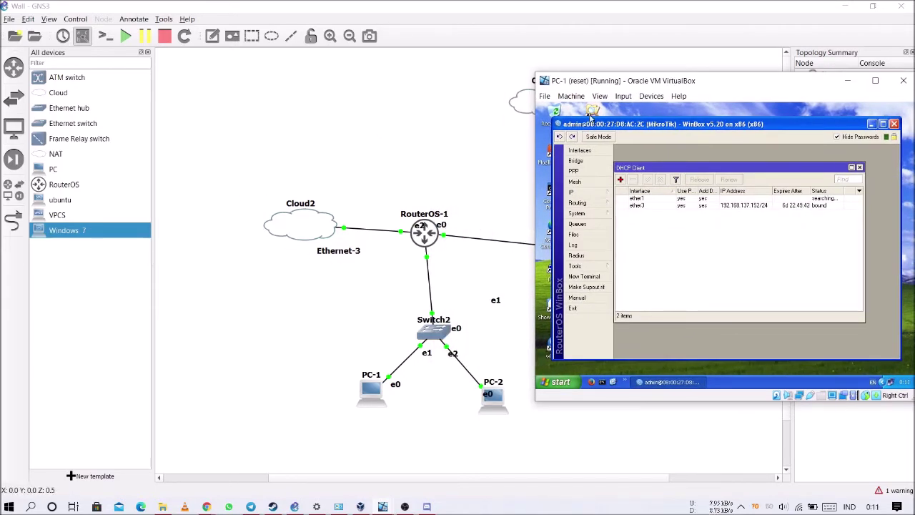
drag(655, 80, 566, 75)
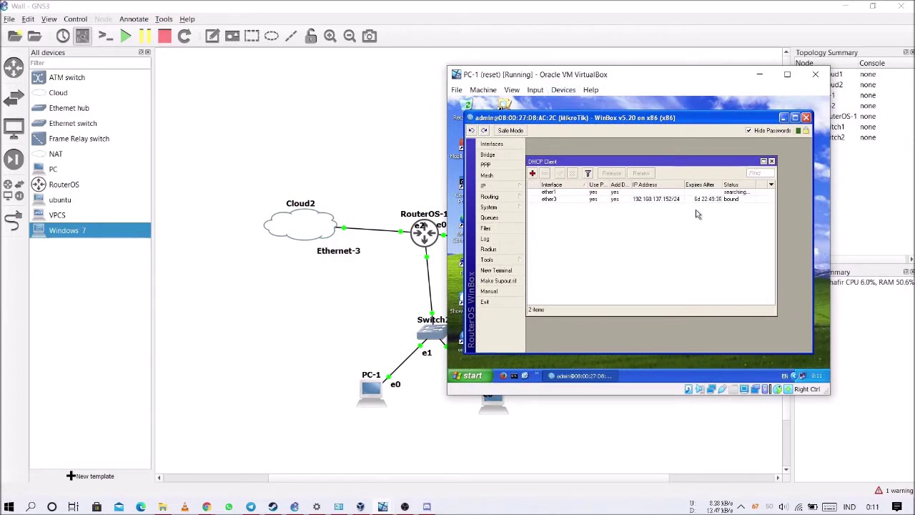
drag(585, 81, 812, 145)
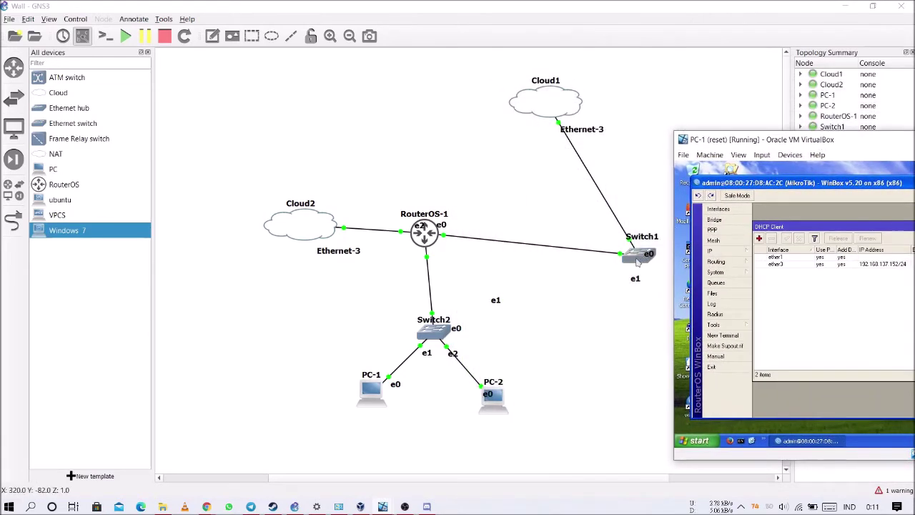
Step: Move Switch1 in the GNS3 topology to sit between Cloud1 and RouterOS-1
drag(632, 255, 476, 170)
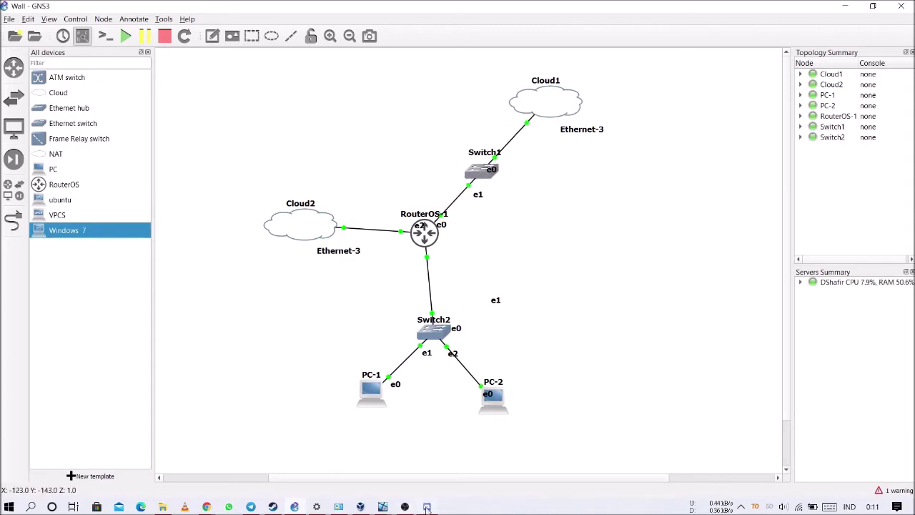
Step: Switch to Firewall.pdf and recheck the Ether1 DHCP client and Ether2 address instructions
mouse_move(383, 509)
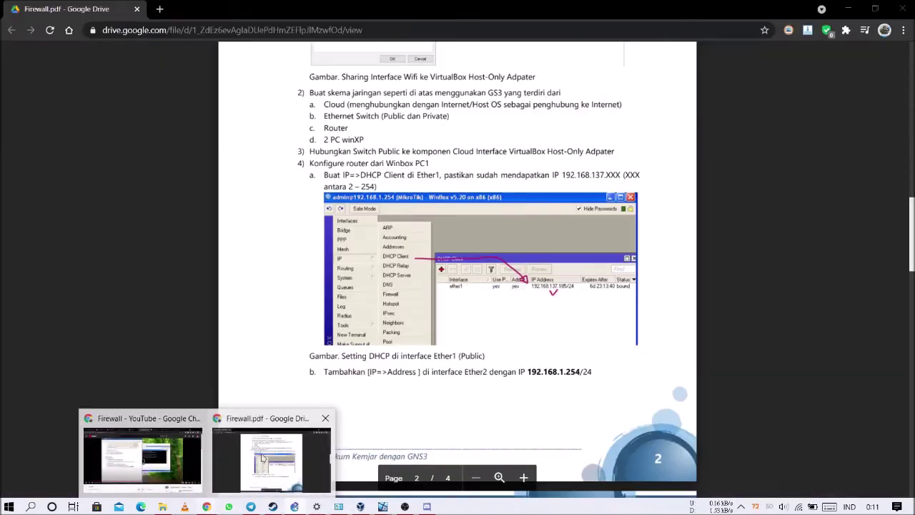
click(293, 424)
scroll(293, 424, up, 10)
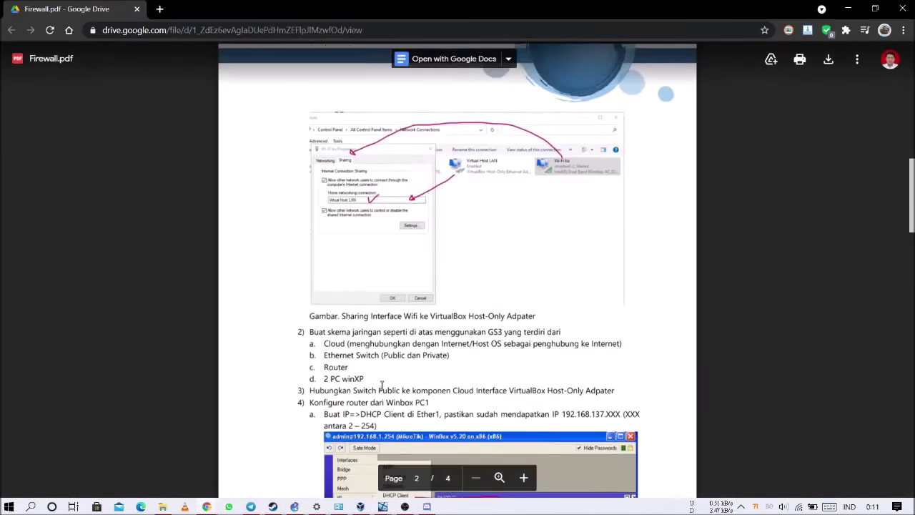
scroll(434, 370, down, 10)
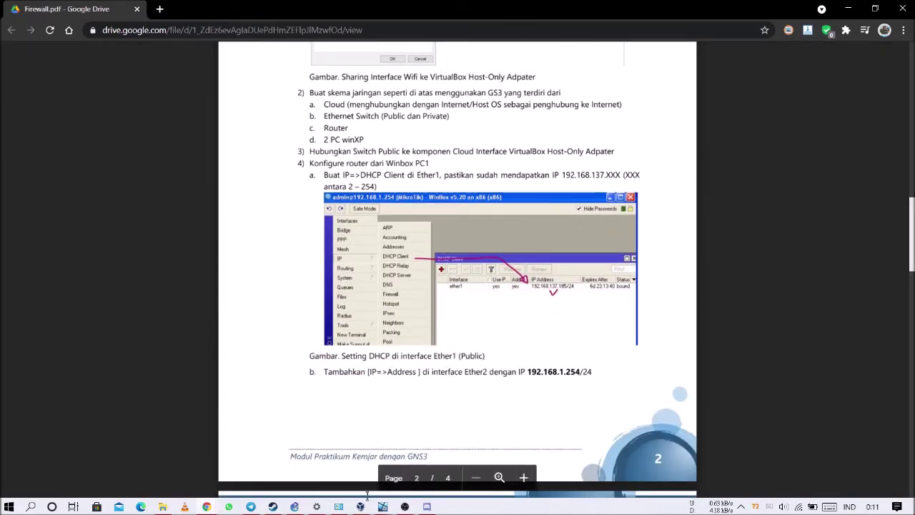
Step: Return to GNS3 and place the stray e1 port label just below RouterOS-1, beside its link to Switch2
click(295, 506)
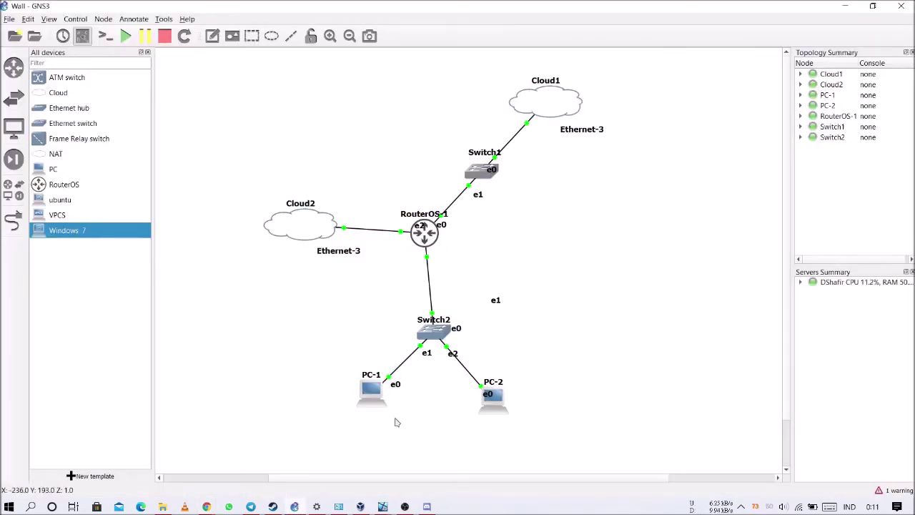
drag(495, 299, 490, 252)
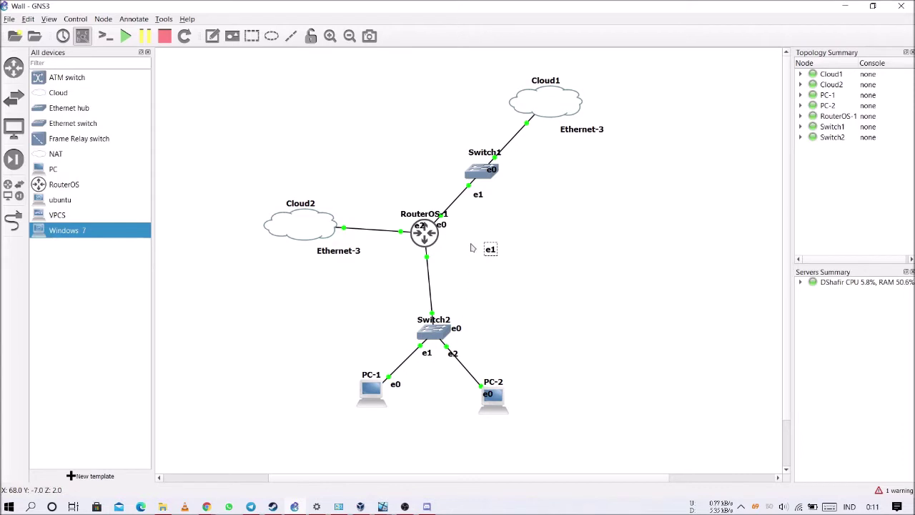
drag(493, 255, 440, 257)
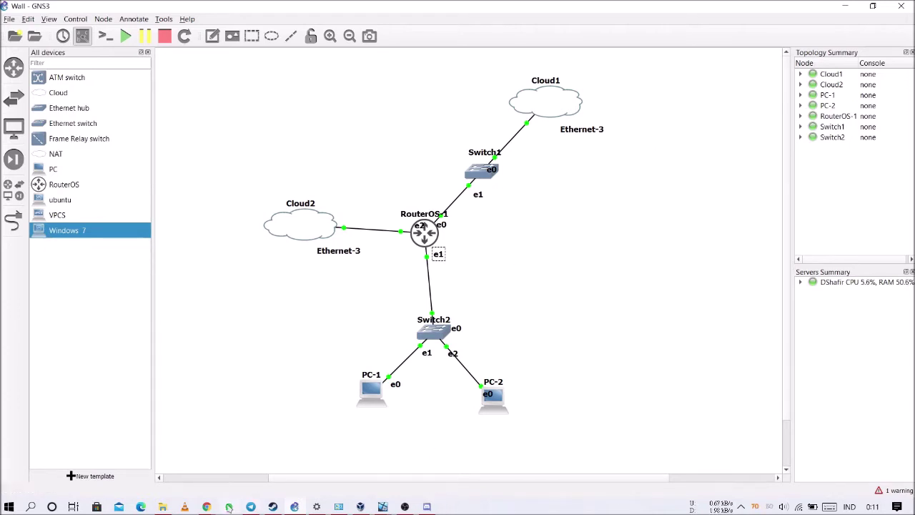
Step: Switch to Firewall.pdf and view the Address List figure for the Ether2 address
mouse_move(214, 506)
click(229, 465)
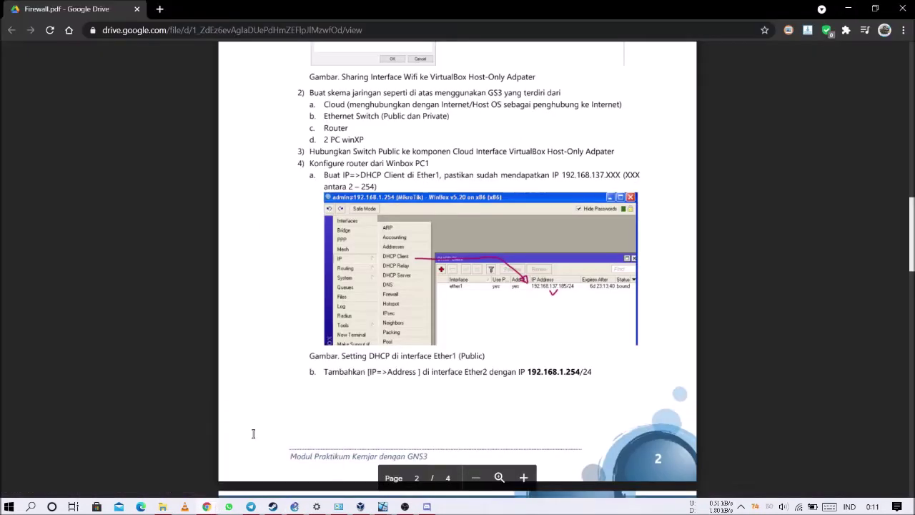
scroll(376, 341, down, 3)
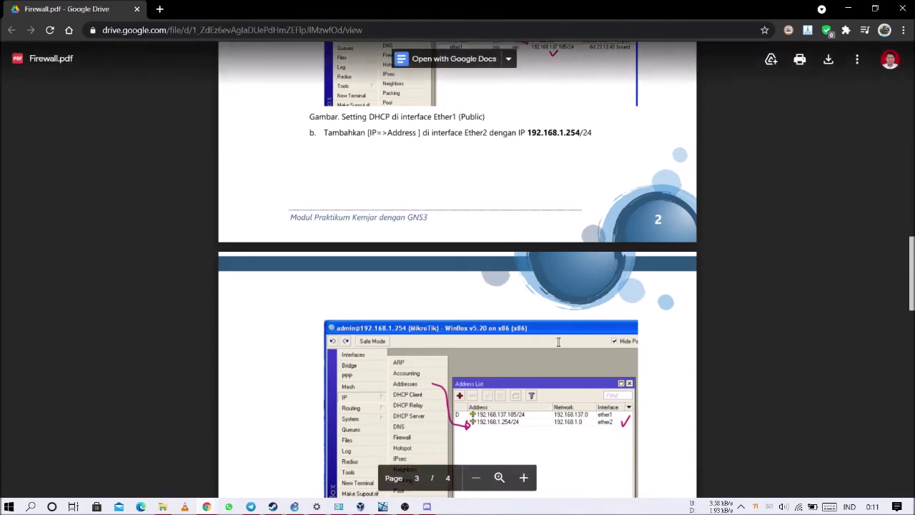
Step: Bring the PC-1 window over the PDF and open the router's IP address list in WinBox to compare it with the figure
click(384, 506)
click(297, 466)
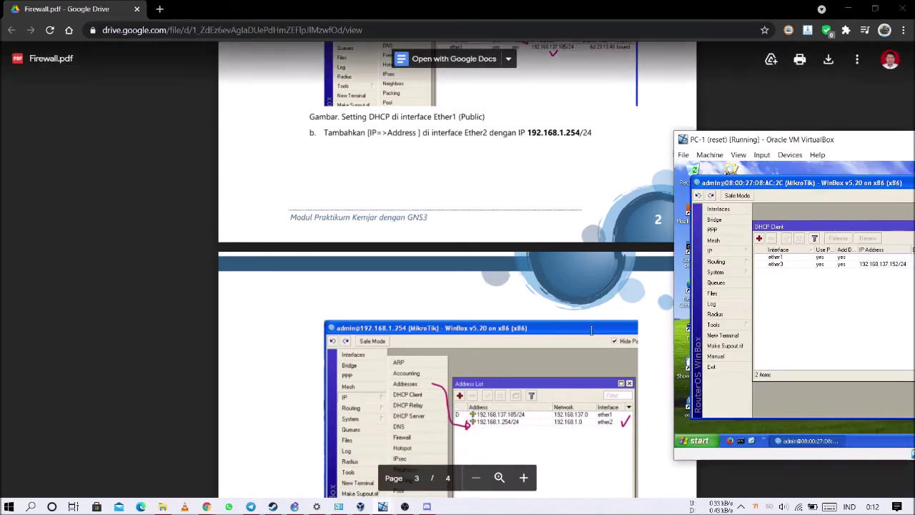
drag(764, 140, 629, 146)
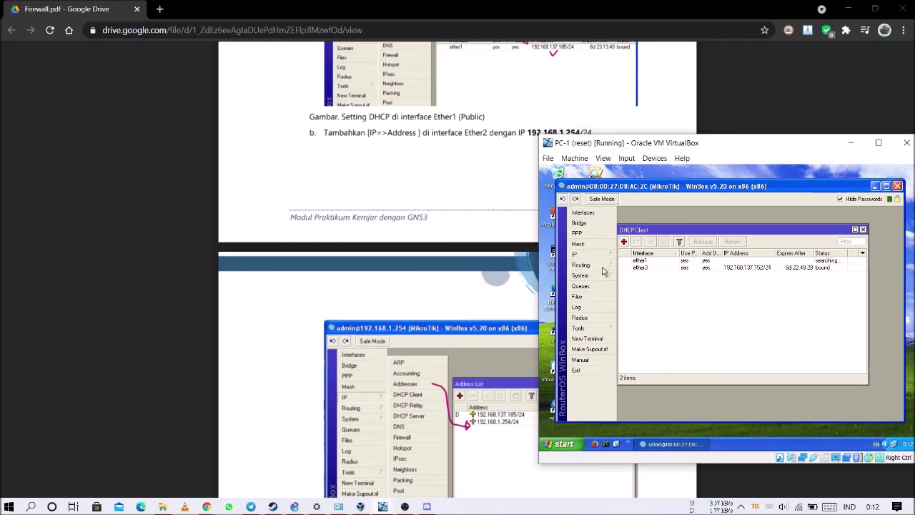
click(583, 255)
click(649, 231)
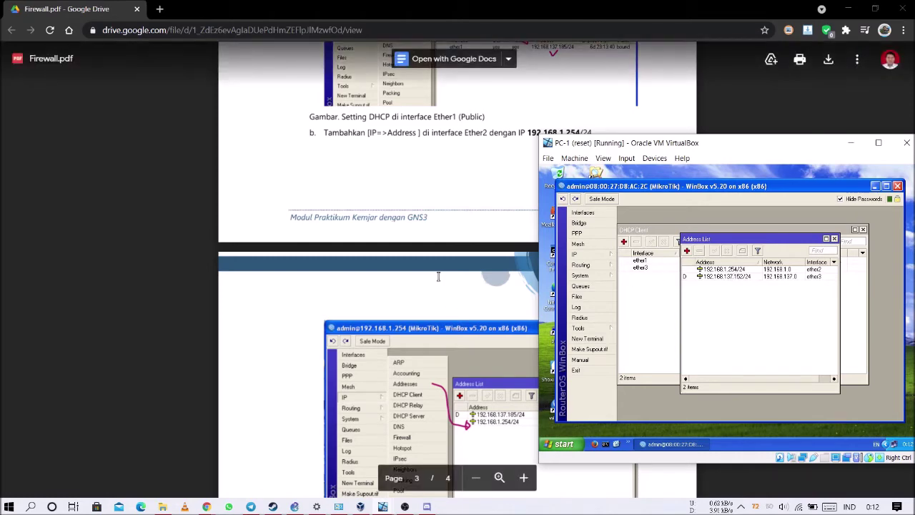
Step: Read the DNS proxy instruction in Firewall.pdf and check Allow Remote Requests in the router's DNS settings, accepting them
scroll(439, 264, down, 5)
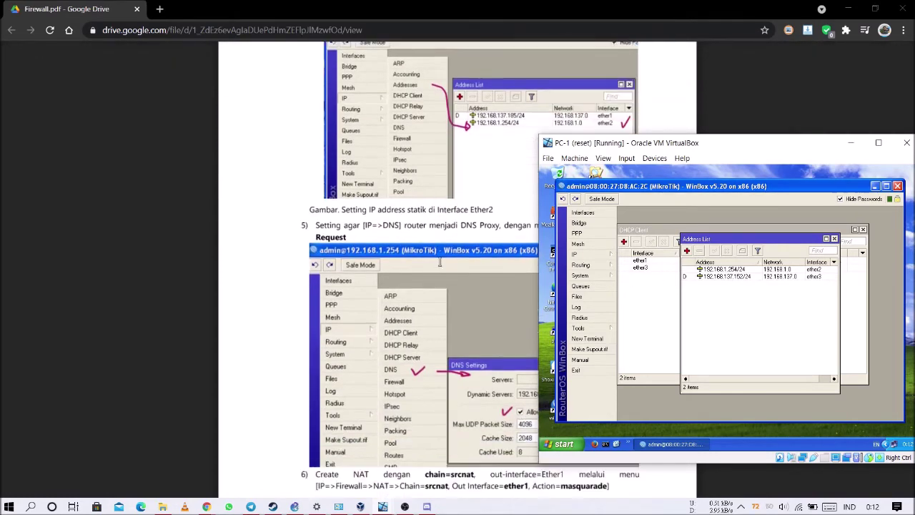
mouse_move(691, 149)
mouse_down()
mouse_move(714, 193)
mouse_move(889, 128)
mouse_move(705, 147)
mouse_up()
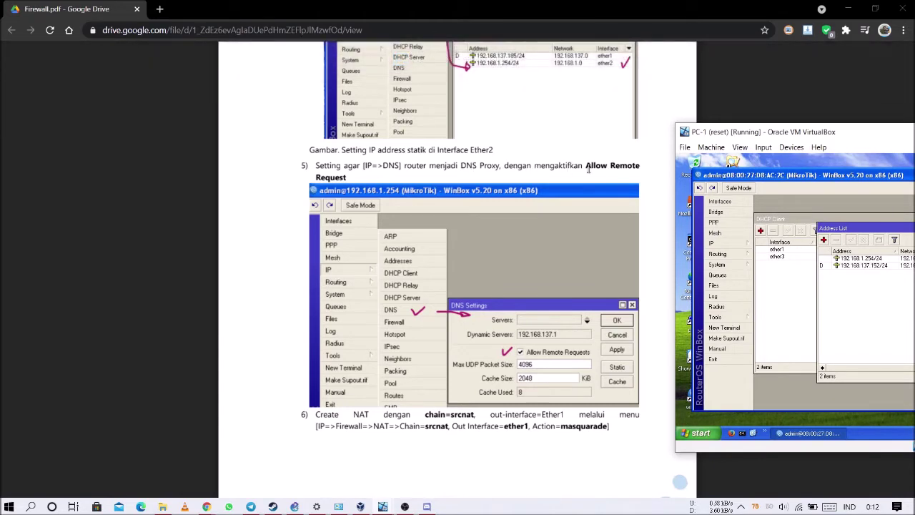
click(725, 247)
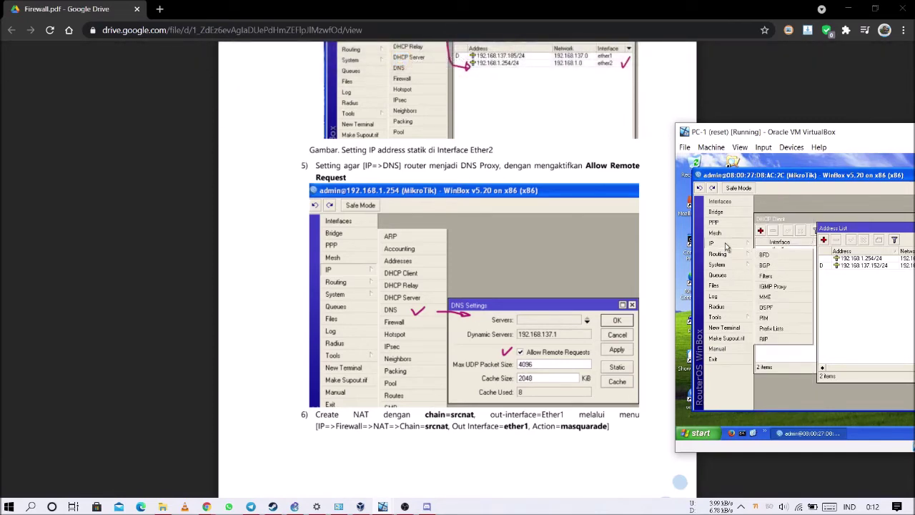
click(765, 261)
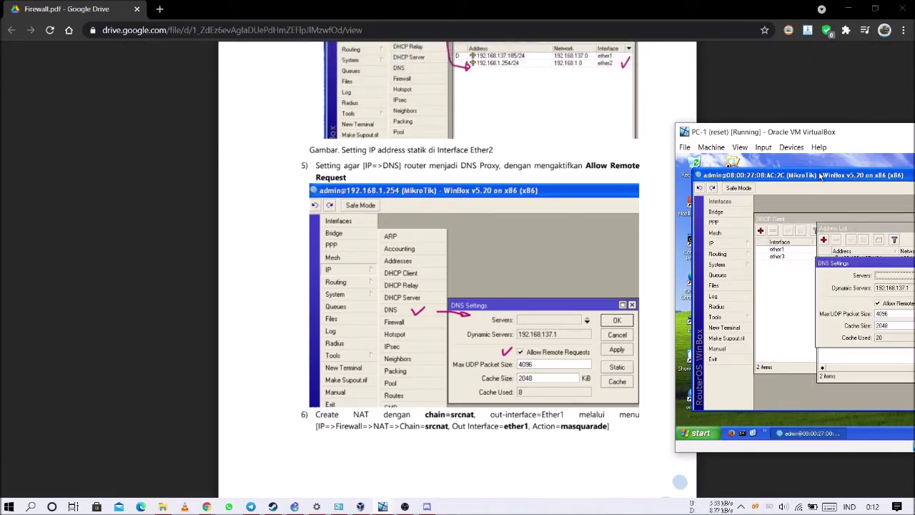
drag(822, 138, 692, 116)
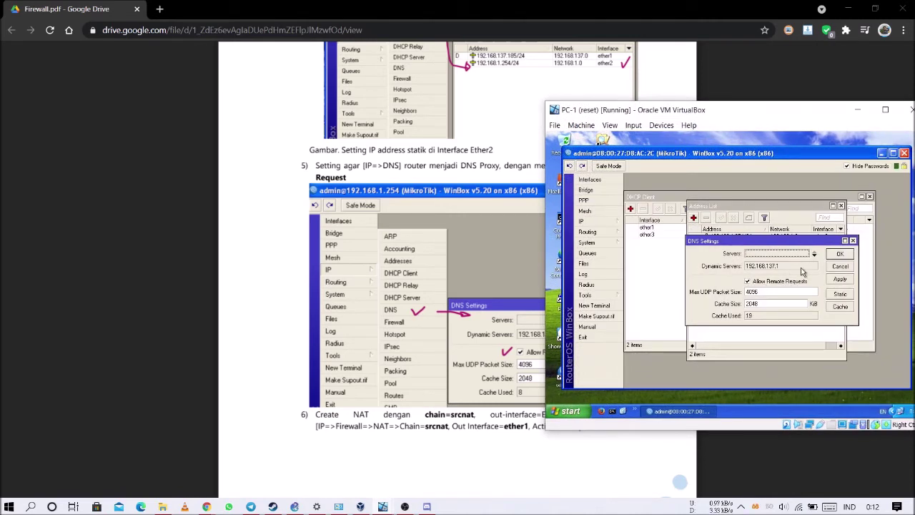
click(838, 255)
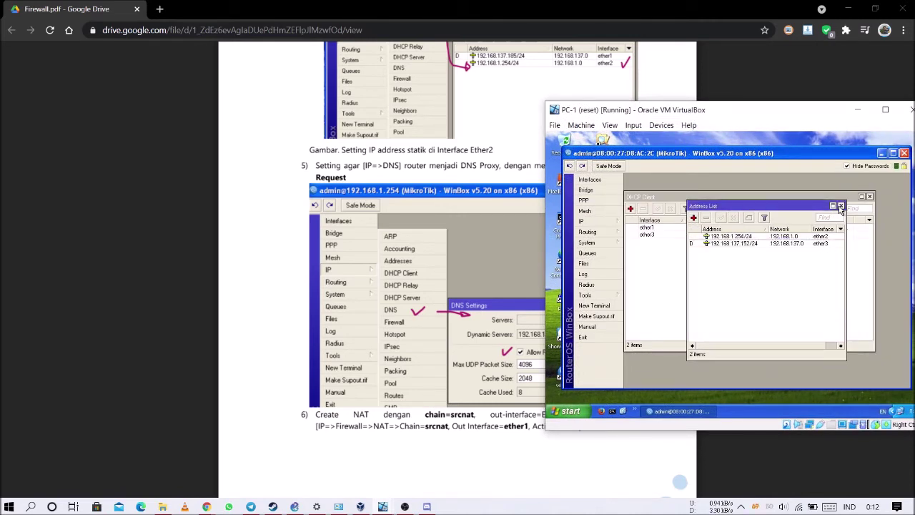
Step: Read the srcnat masquerade instruction in item 6 of Firewall.pdf and open the router's firewall NAT rules in WinBox
drag(625, 115, 751, 114)
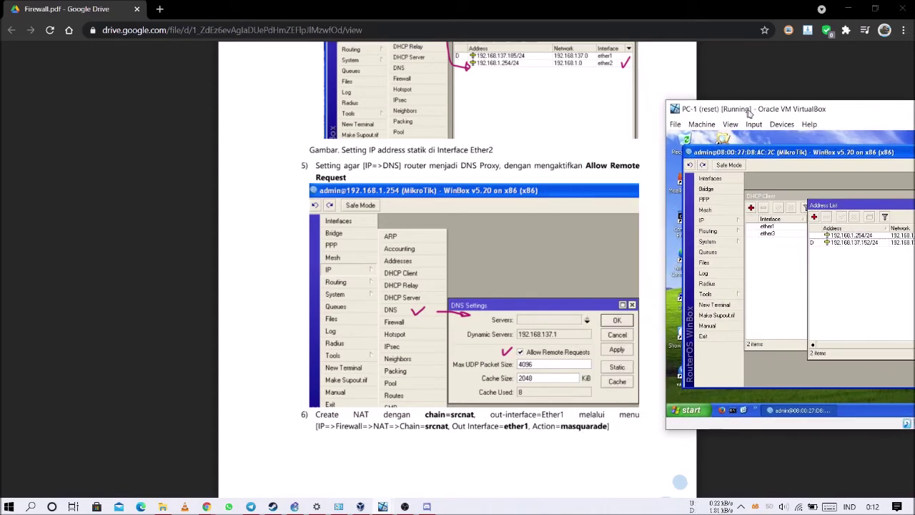
scroll(337, 265, down, 5)
scroll(338, 266, up, 3)
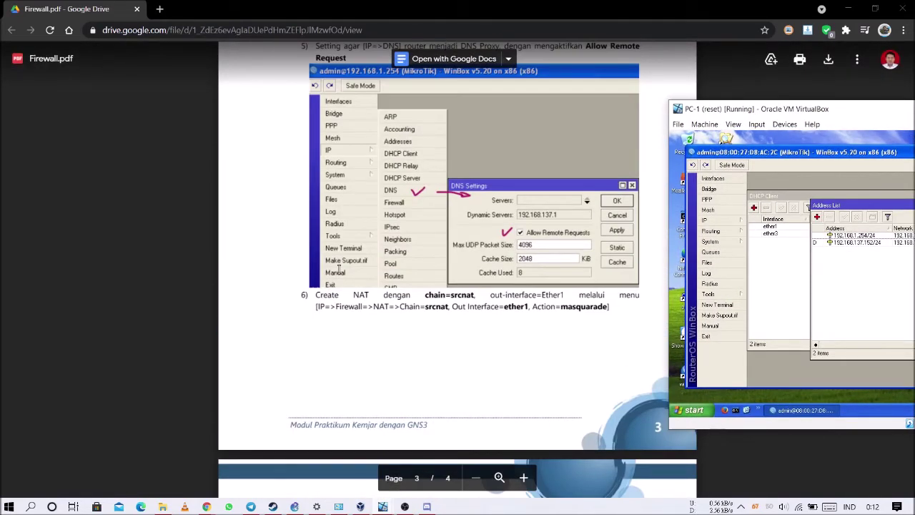
scroll(339, 269, up, 4)
scroll(341, 268, down, 4)
click(722, 223)
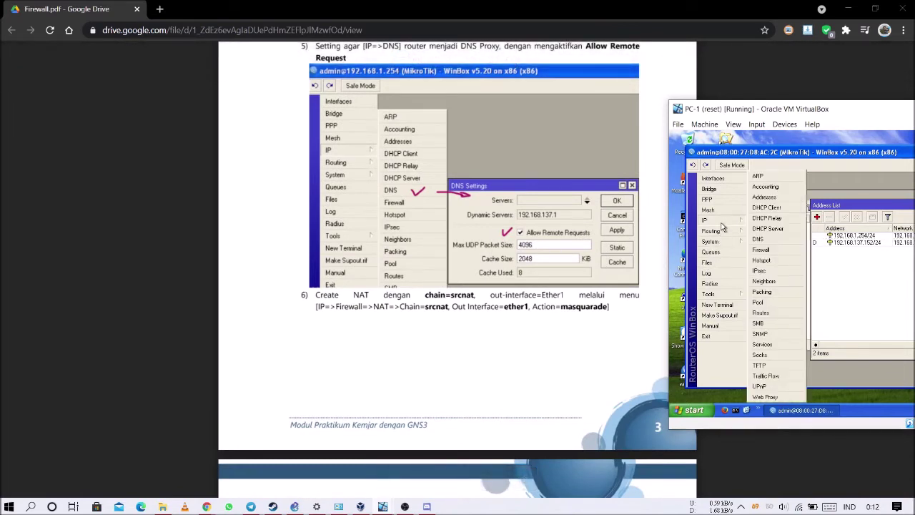
click(760, 249)
drag(764, 109, 631, 118)
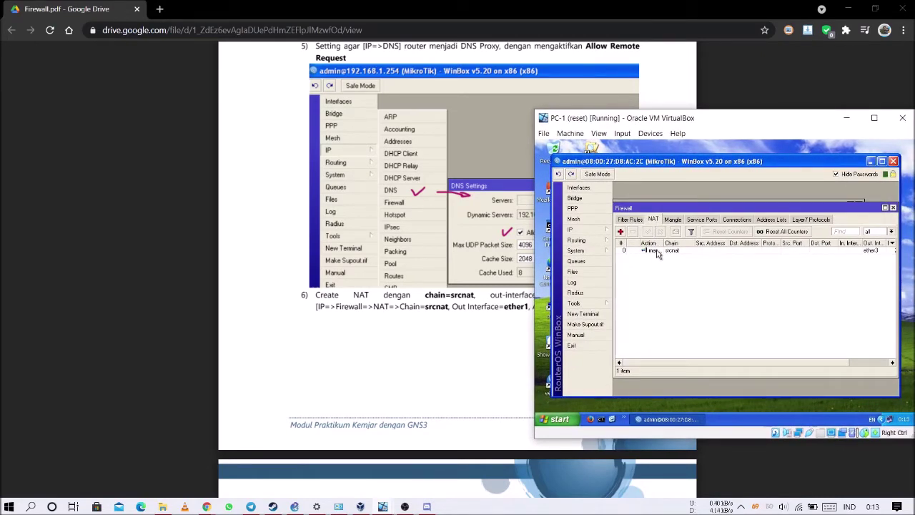
click(620, 231)
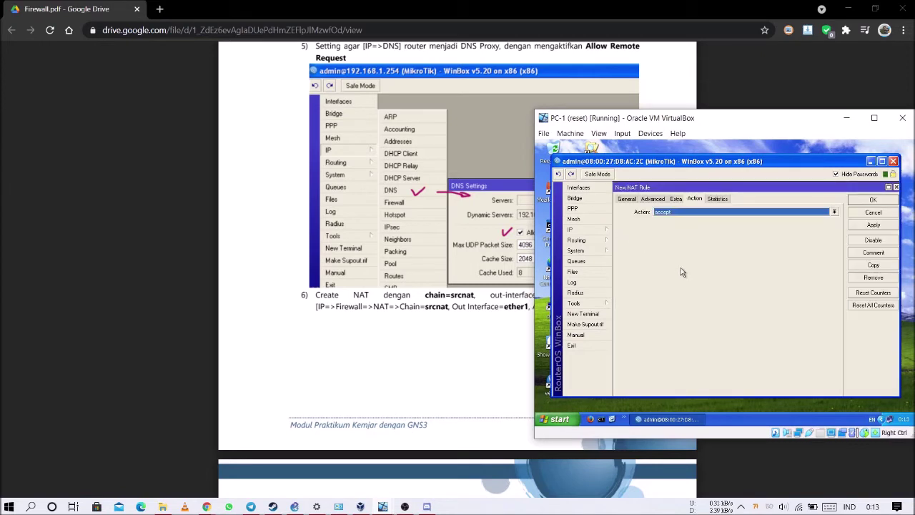
click(626, 199)
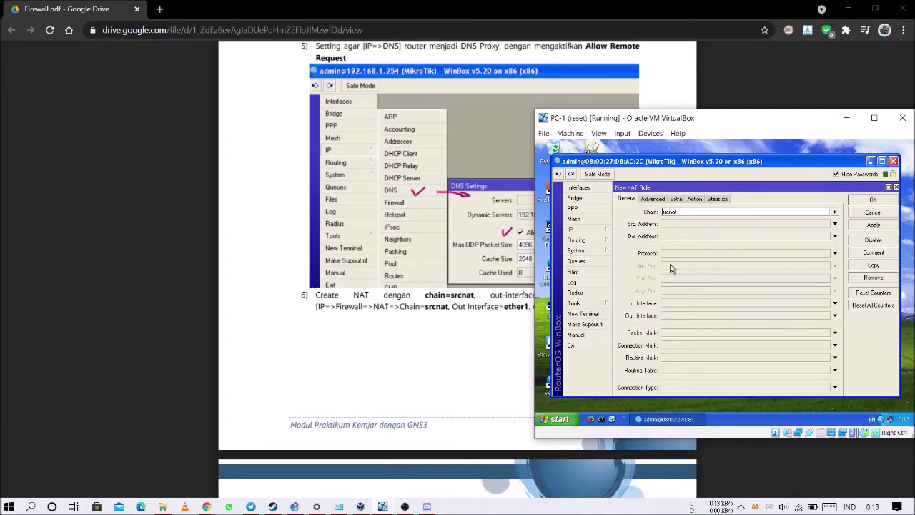
click(834, 316)
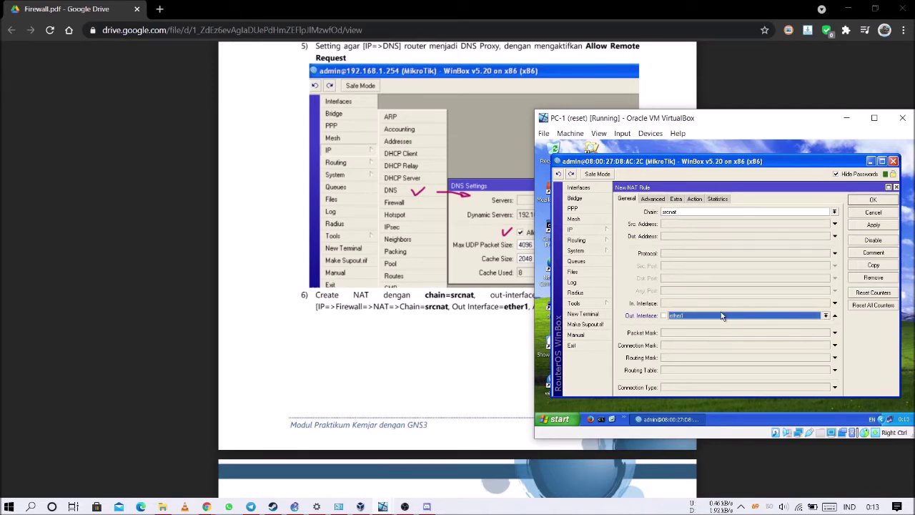
click(825, 317)
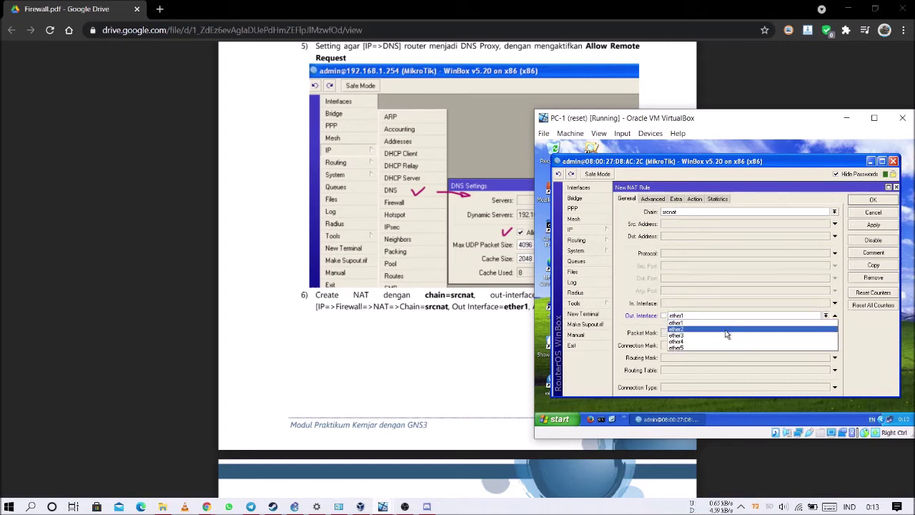
click(894, 194)
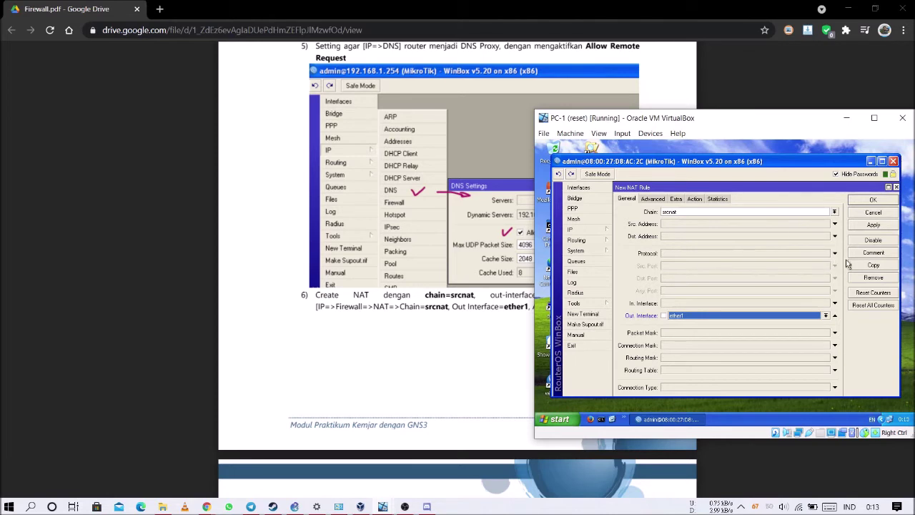
click(873, 201)
Step: Open the existing srcnat rule and check its chain, out interface and action against the PDF, then return to the NAT list
double_click(657, 251)
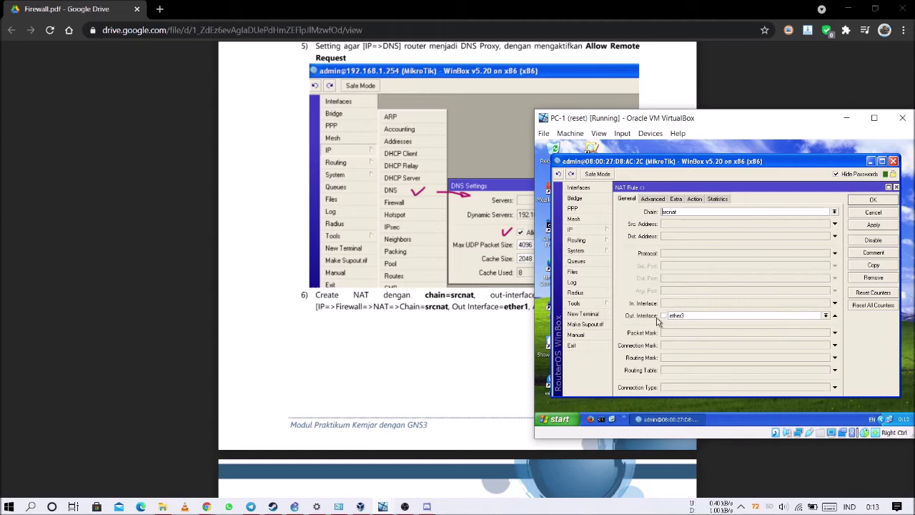
click(692, 200)
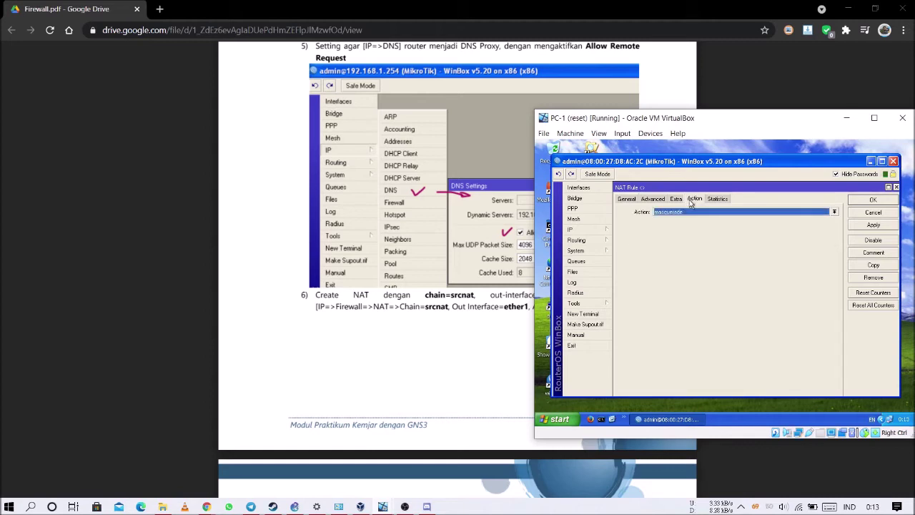
click(503, 347)
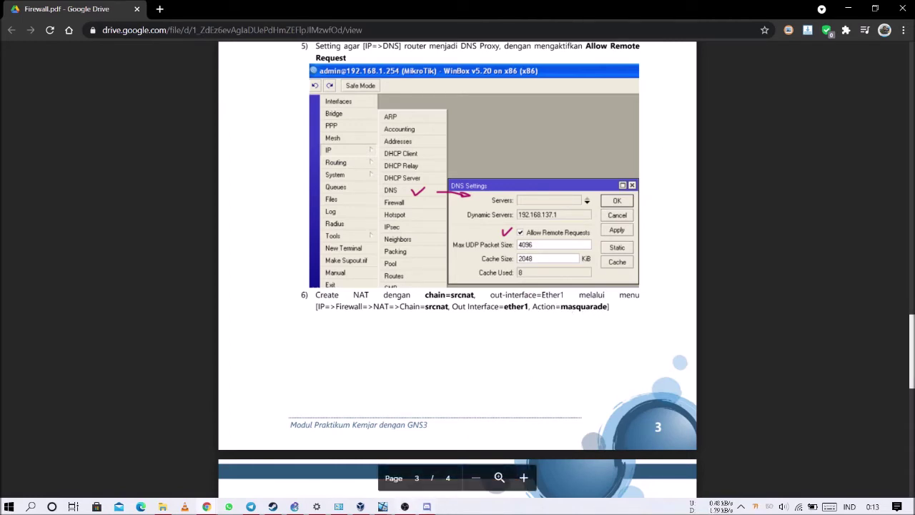
mouse_move(360, 506)
click(297, 468)
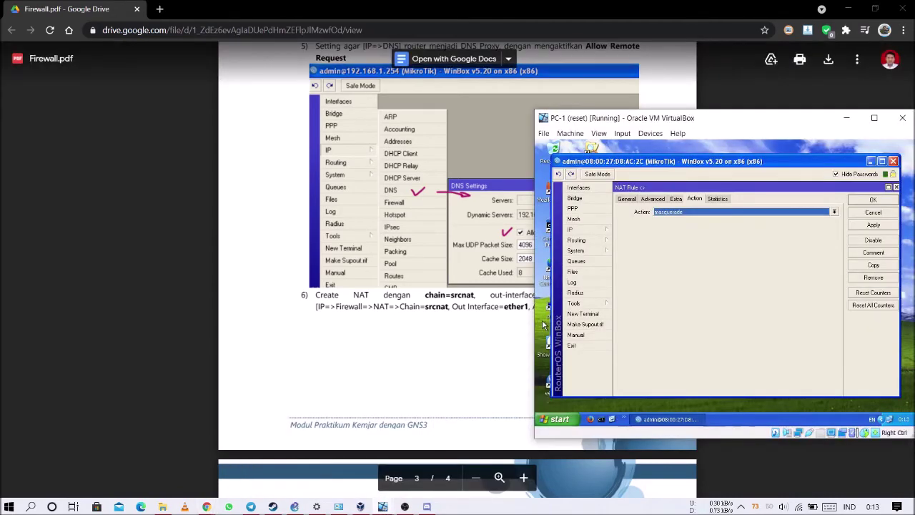
click(871, 199)
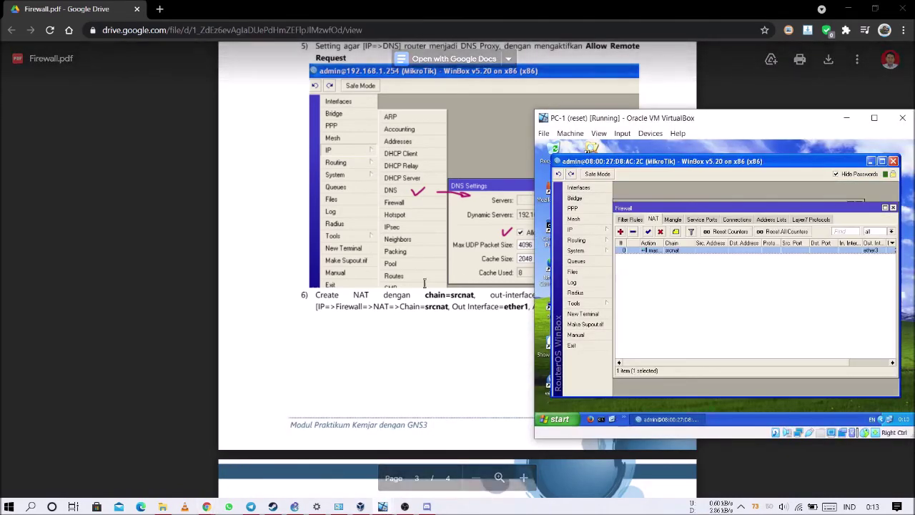
Step: Find the PC address settings in Firewall.pdf and compare them with PC-1's TCP/IP properties, closing the connection dialogs
scroll(429, 286, down, 5)
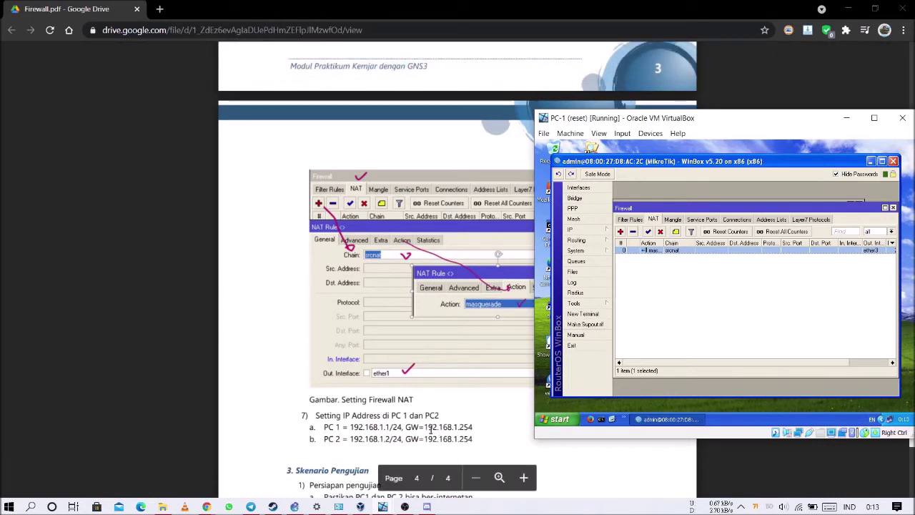
double_click(890, 420)
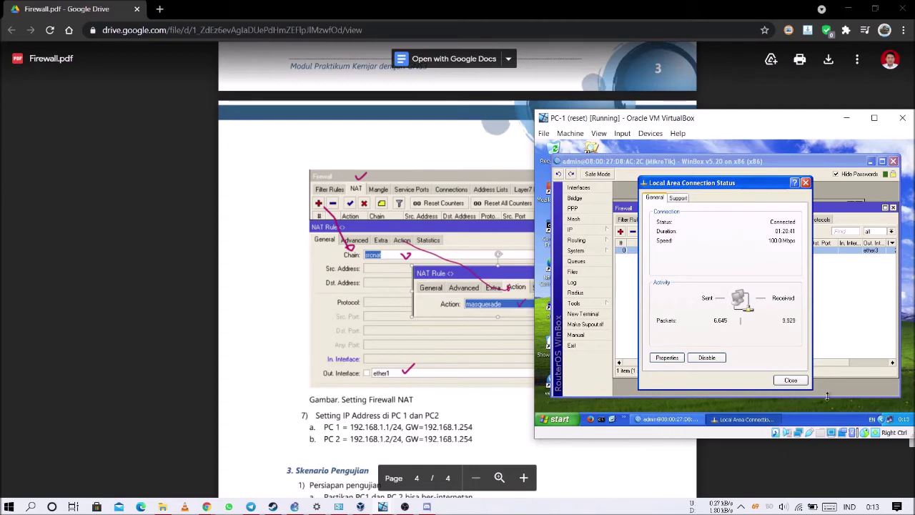
click(666, 357)
click(609, 204)
click(584, 204)
double_click(615, 281)
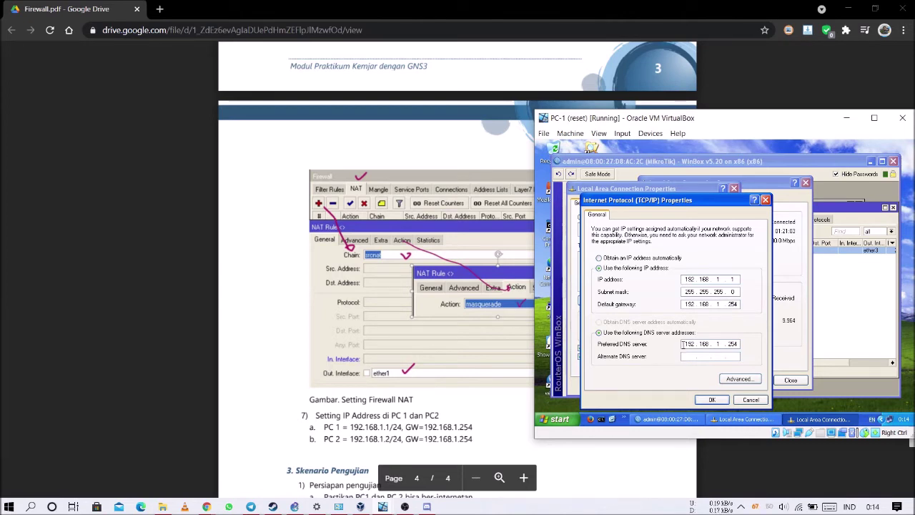
click(706, 400)
click(679, 386)
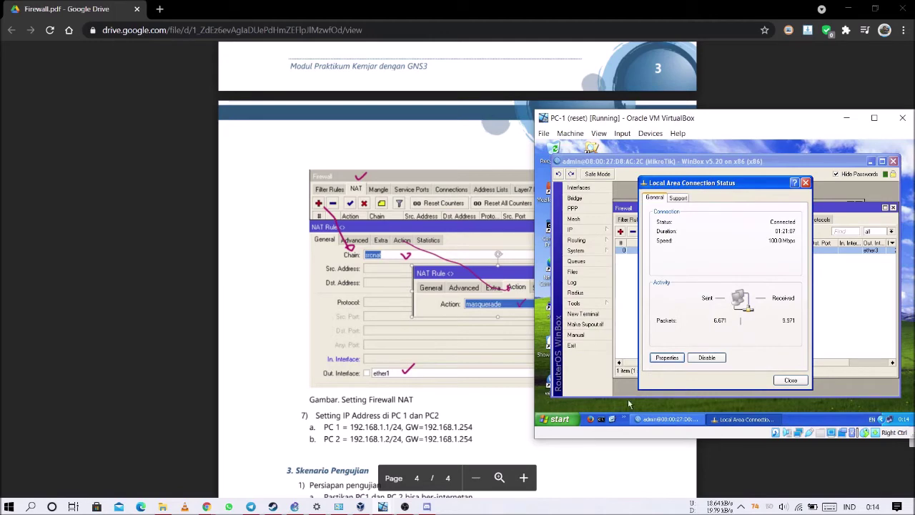
click(789, 380)
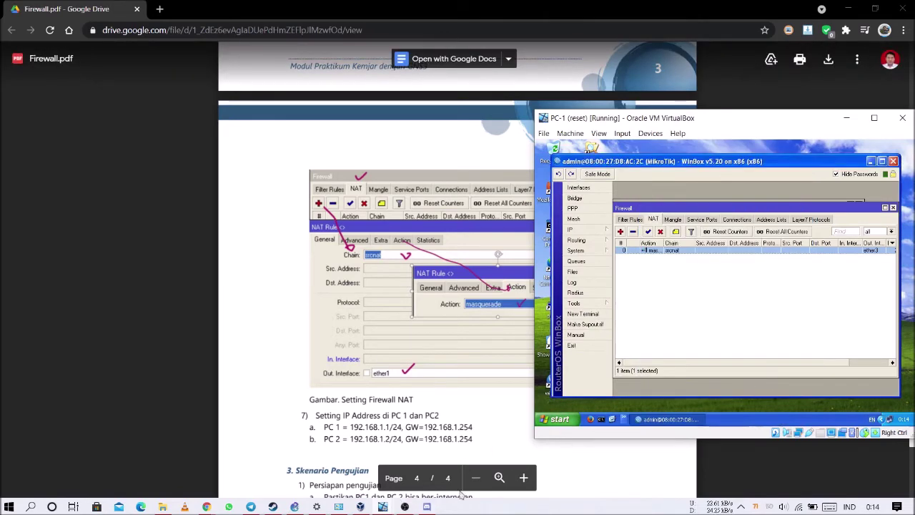
Step: Switch to the PC-2 virtual machine and compare its TCP/IP properties with the PDF's address and gateway, closing the connection dialogs
mouse_move(362, 506)
click(372, 447)
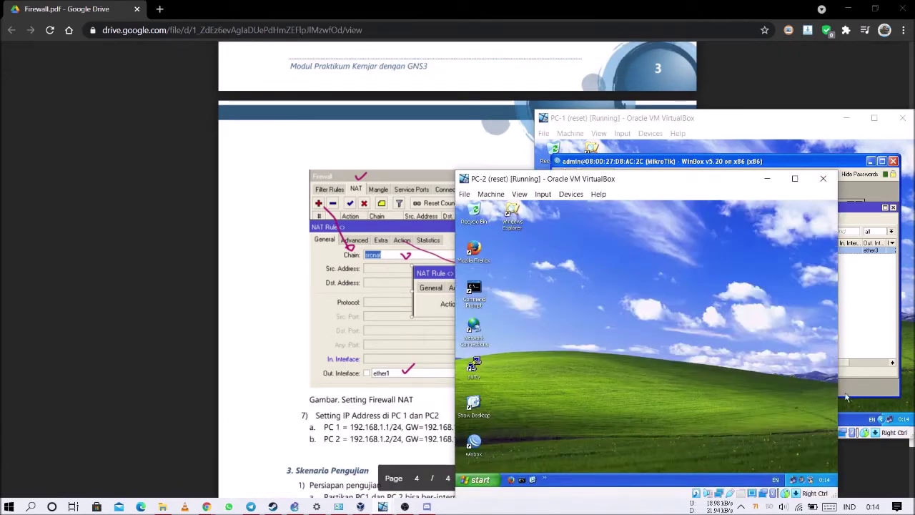
double_click(794, 479)
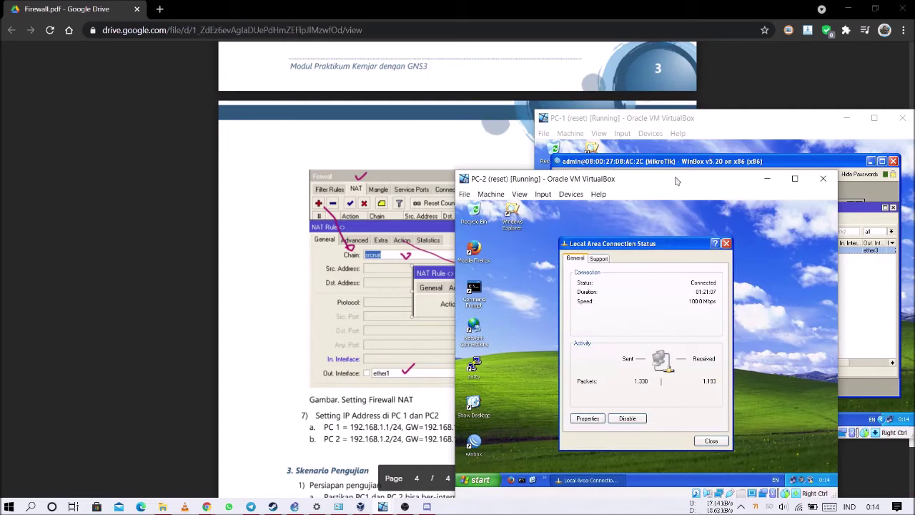
drag(675, 177, 734, 137)
click(646, 377)
double_click(622, 305)
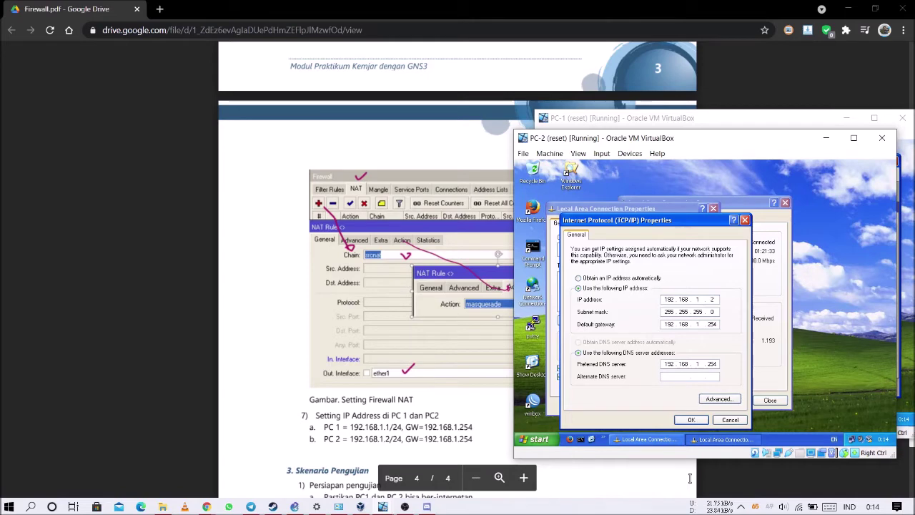
click(692, 420)
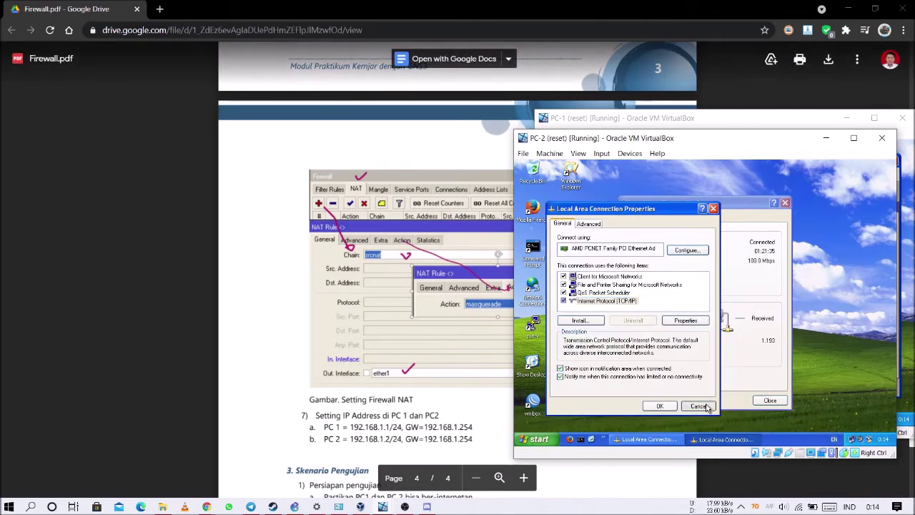
click(697, 405)
click(770, 400)
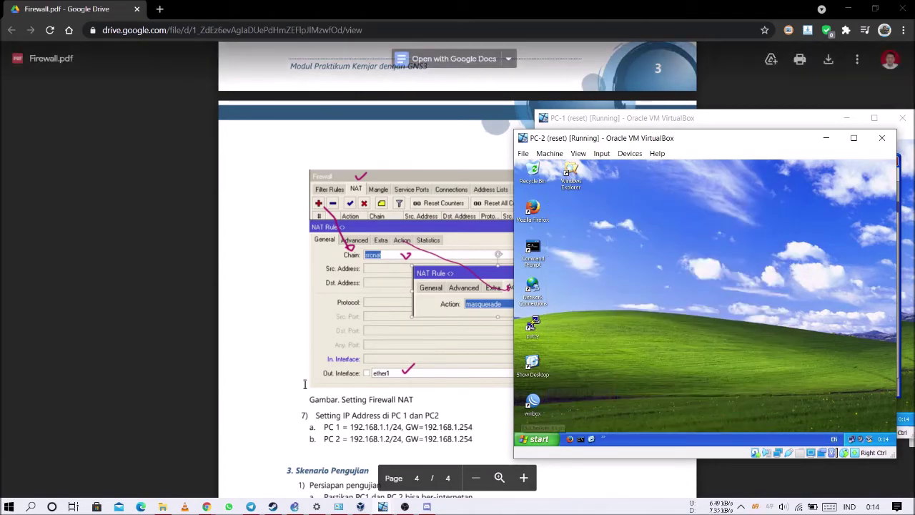
Step: Find the test preparation items in Firewall.pdf and test PC-1's internet access by loading google.co.id in Firefox
click(259, 357)
scroll(259, 358, down, 3)
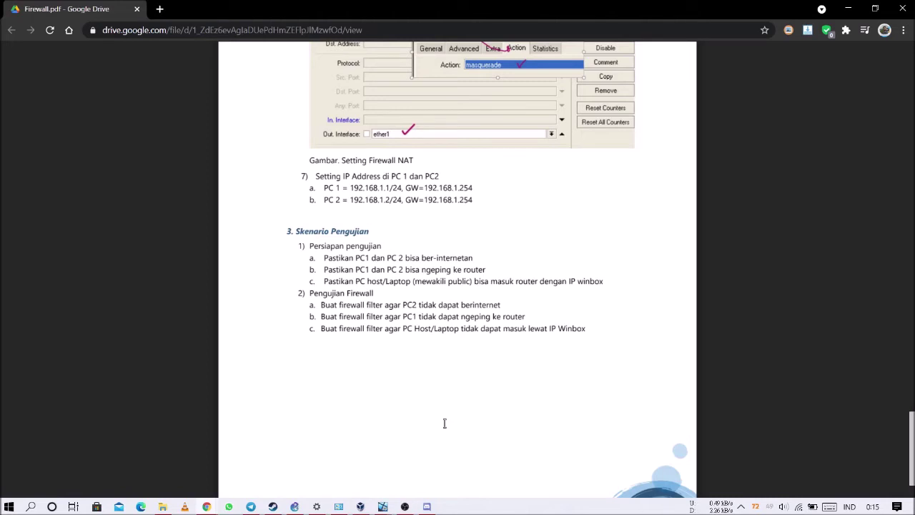
mouse_move(384, 505)
click(303, 454)
click(590, 421)
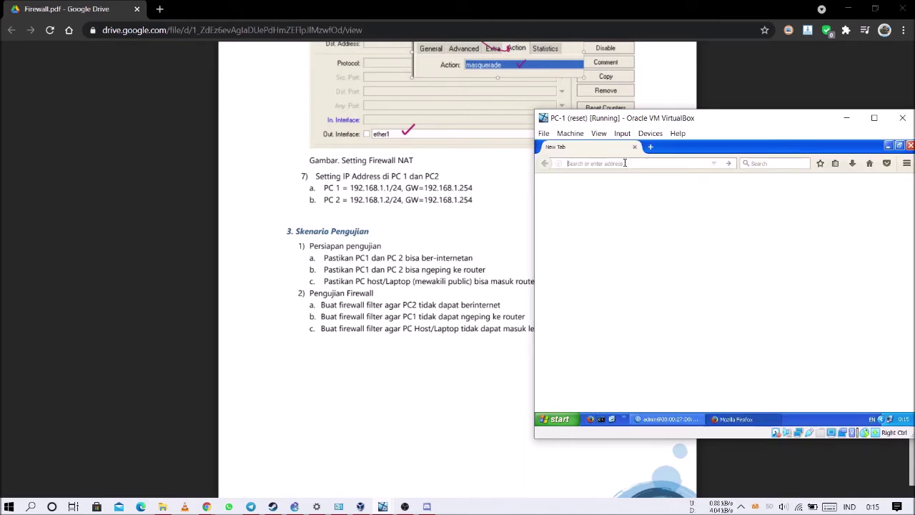
key(Down)
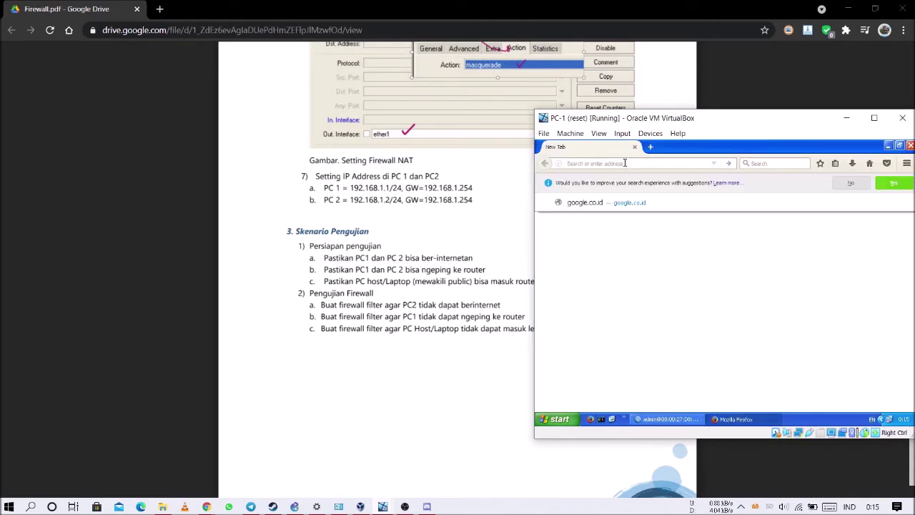
click(618, 205)
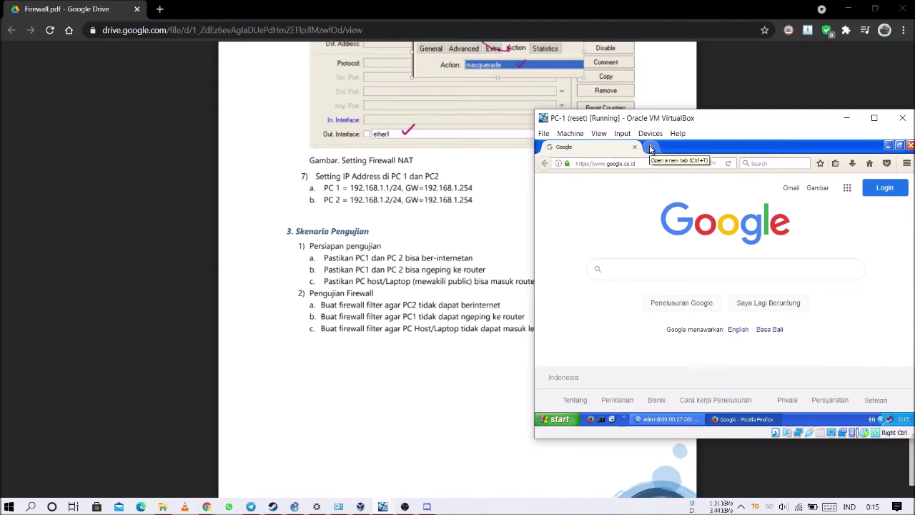
Step: Load google.com in a second Firefox tab on PC-1
click(650, 148)
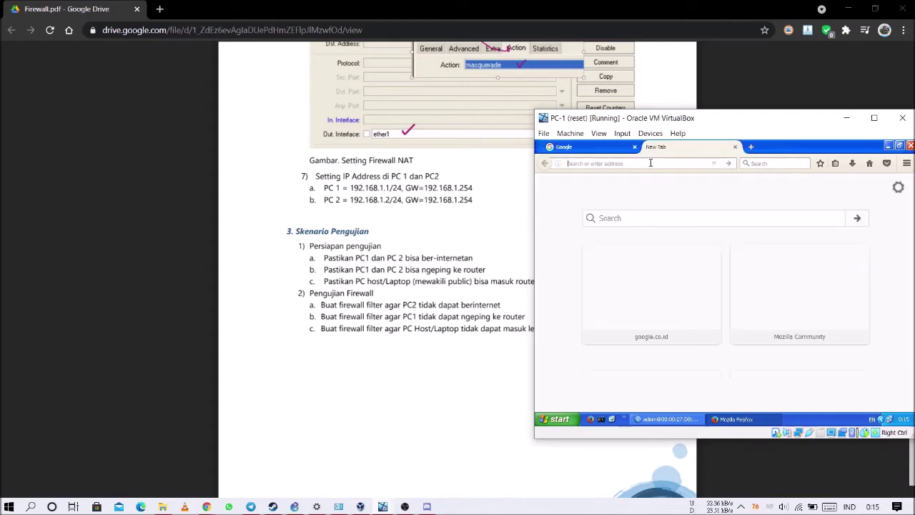
text(googlr)
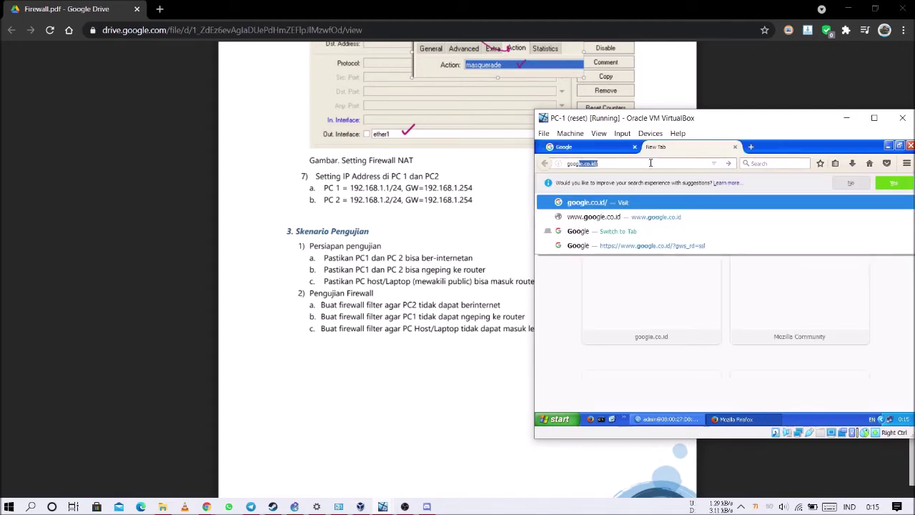
text(e)
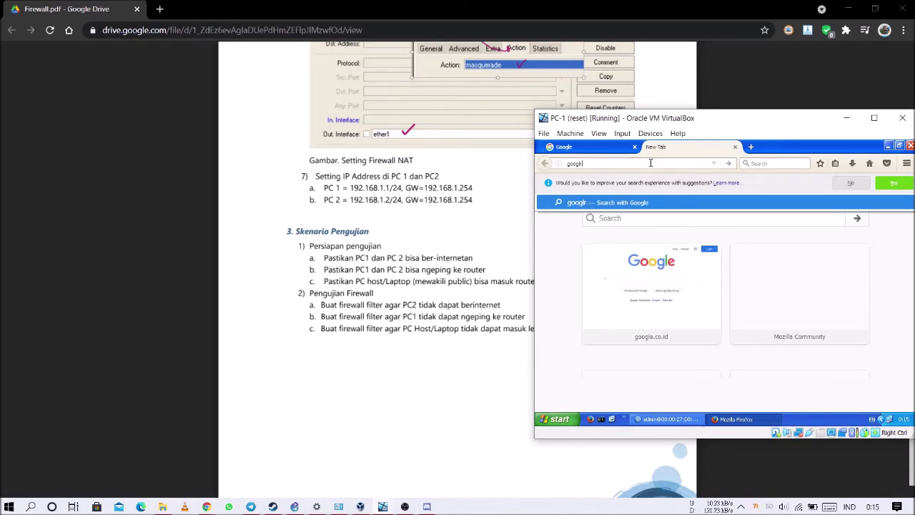
key(BackSpace)
key(BackSpace)
text(e.com)
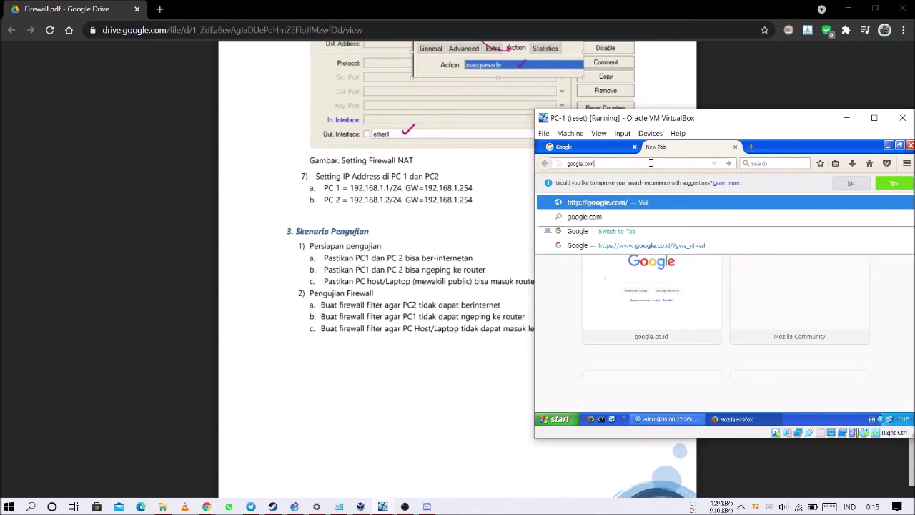
key(Return)
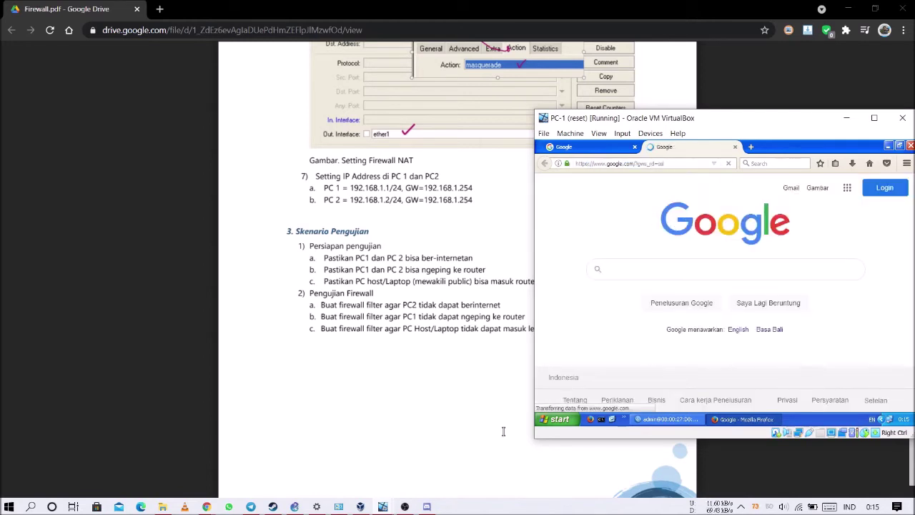
Step: Switch to the PC-2 virtual machine and load google.co.id in Firefox to test its internet access
click(386, 507)
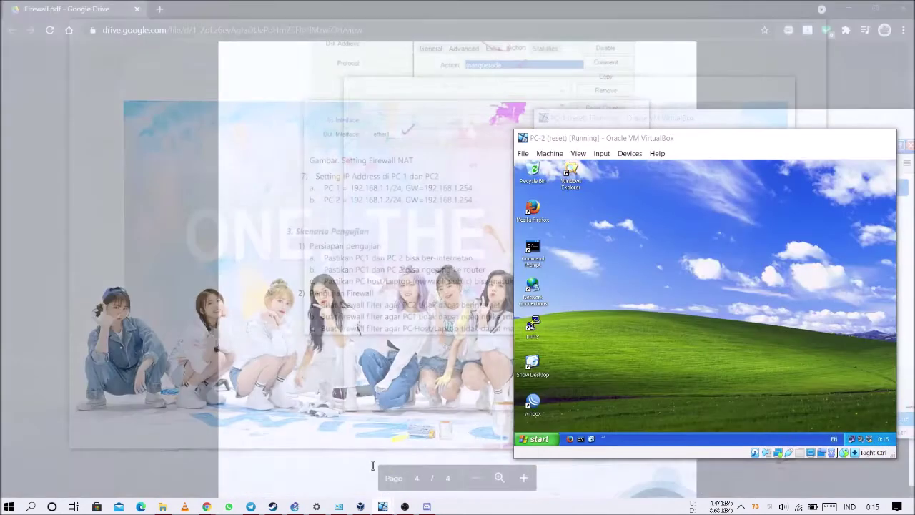
click(373, 461)
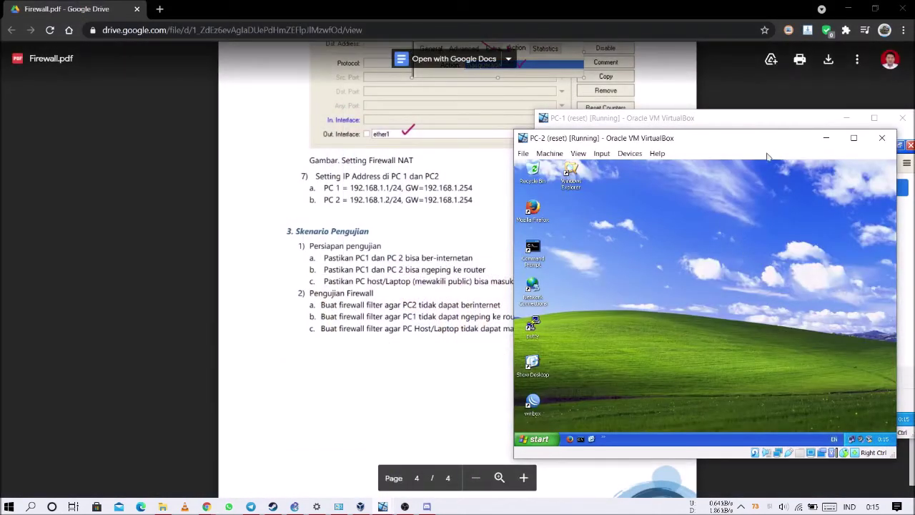
click(574, 440)
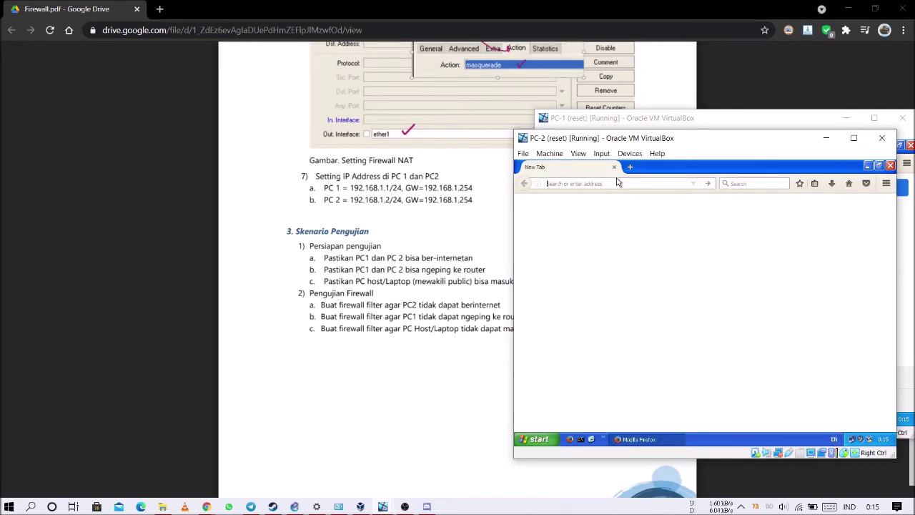
drag(661, 140, 718, 136)
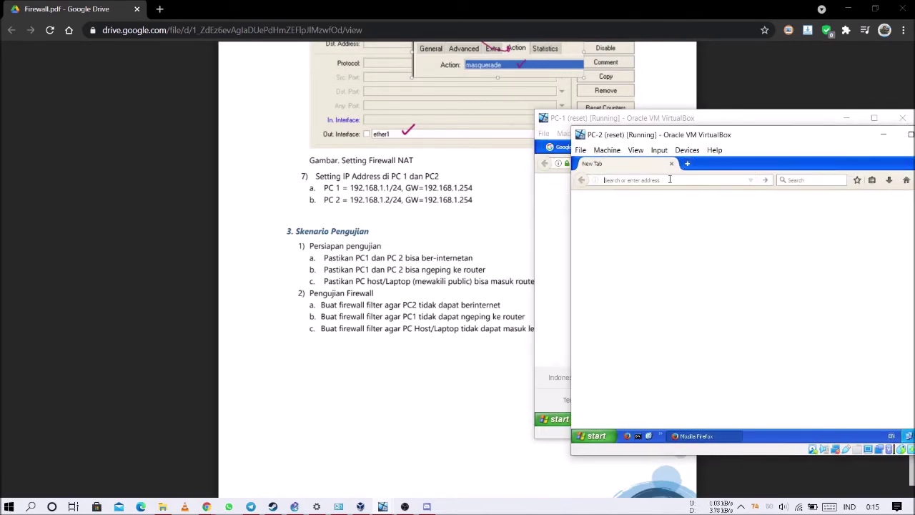
text(google.co.id)
key(Return)
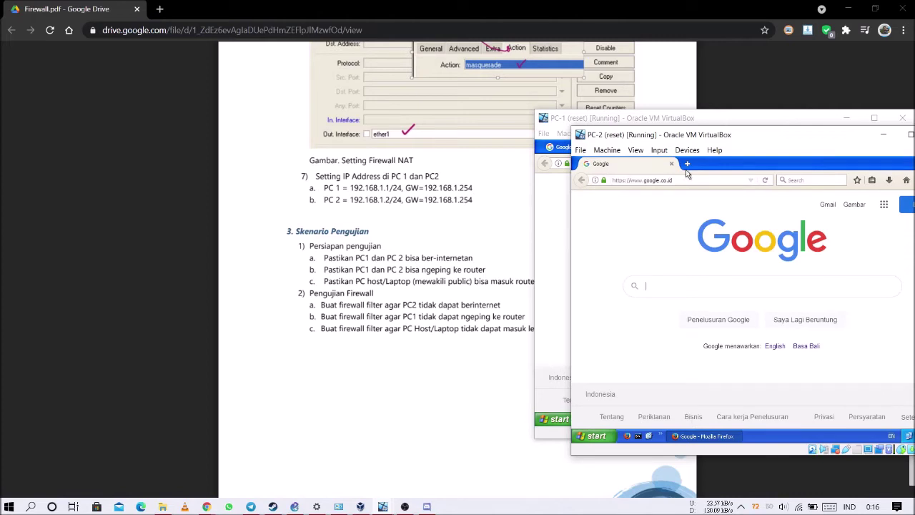
Step: Load google.com in a second Firefox tab on PC-2
click(690, 163)
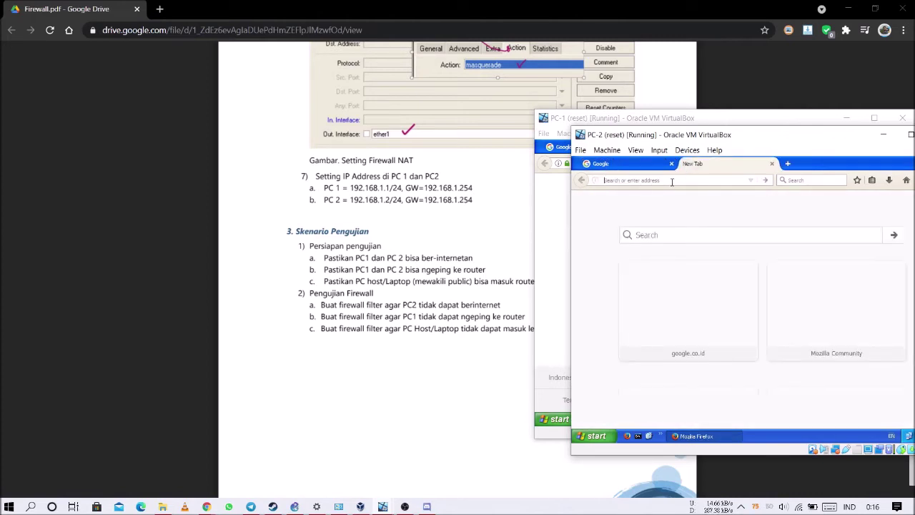
text(go)
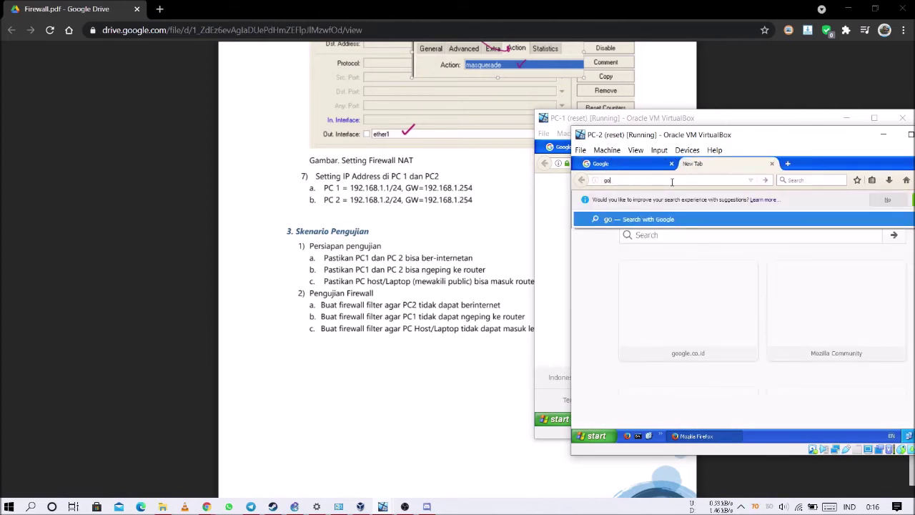
text(ogle)
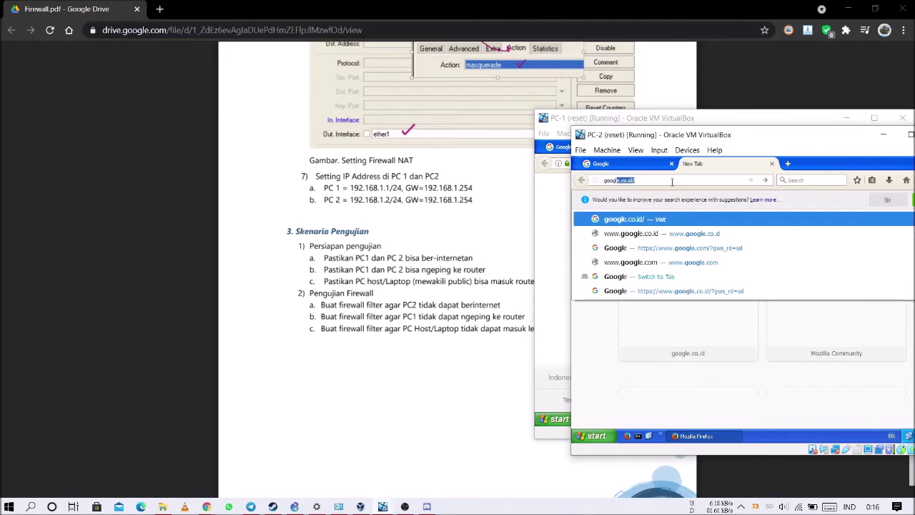
text(.com)
key(Return)
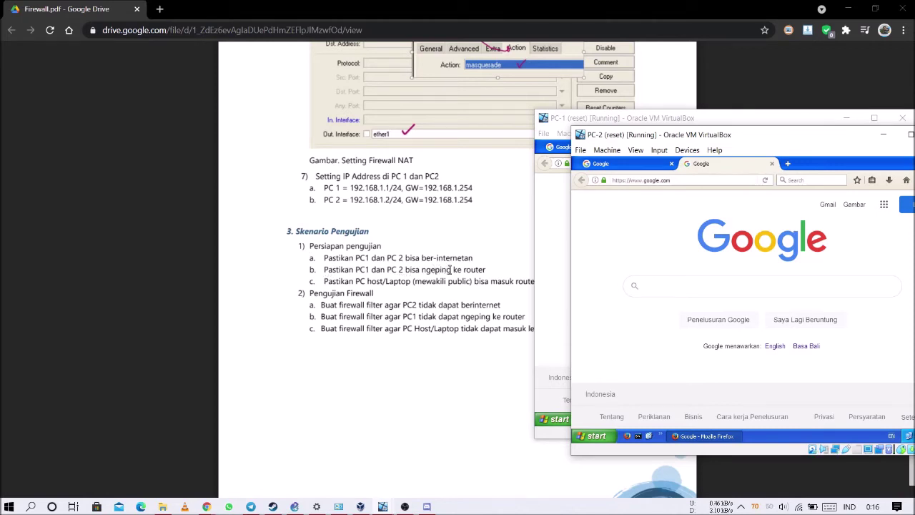
Step: Switch to PC-1 and ping the router at 192.168.1.254 from its Command Prompt
click(600, 118)
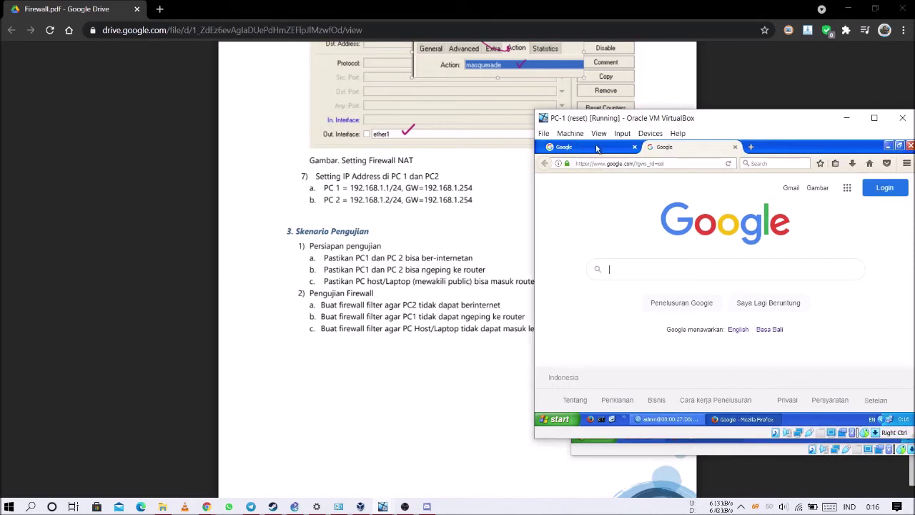
click(601, 418)
text(p)
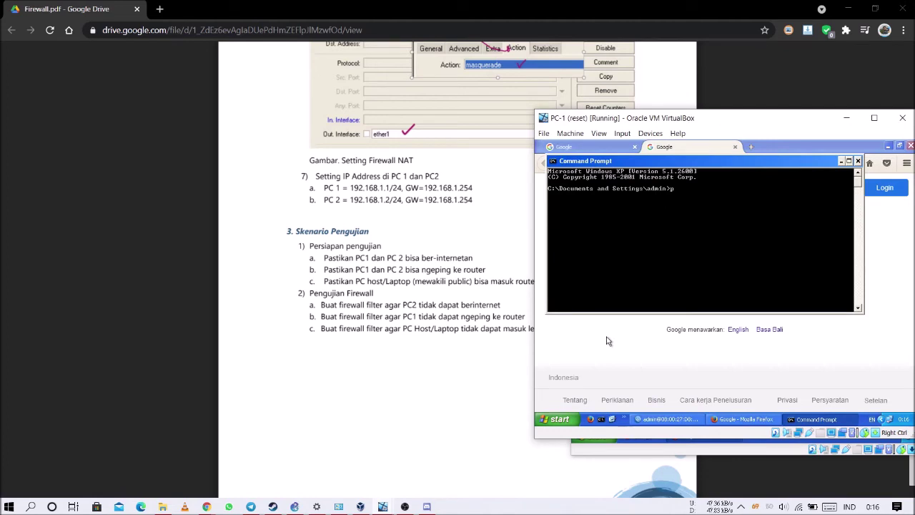
text(ing 192.168.1.254)
key(Return)
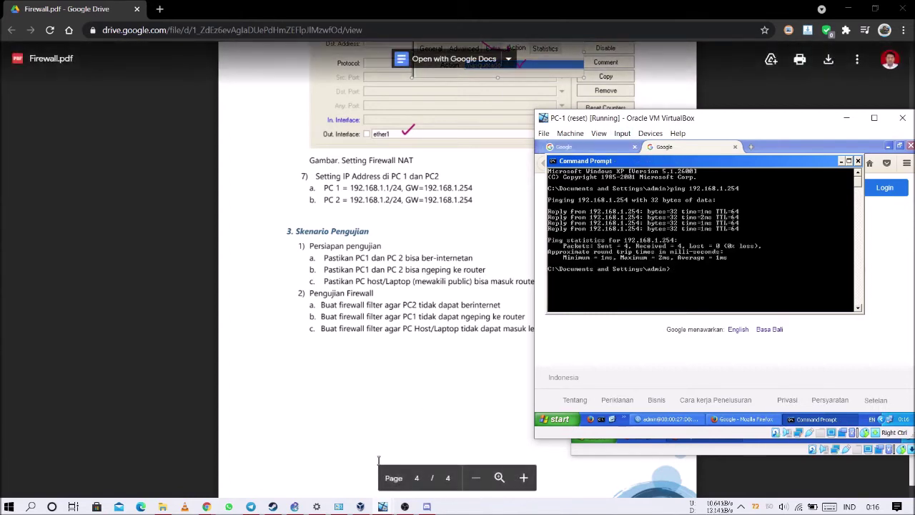
Step: Switch to PC-2 and ping the router at 192.168.1.254 from its Command Prompt
mouse_move(384, 506)
click(393, 450)
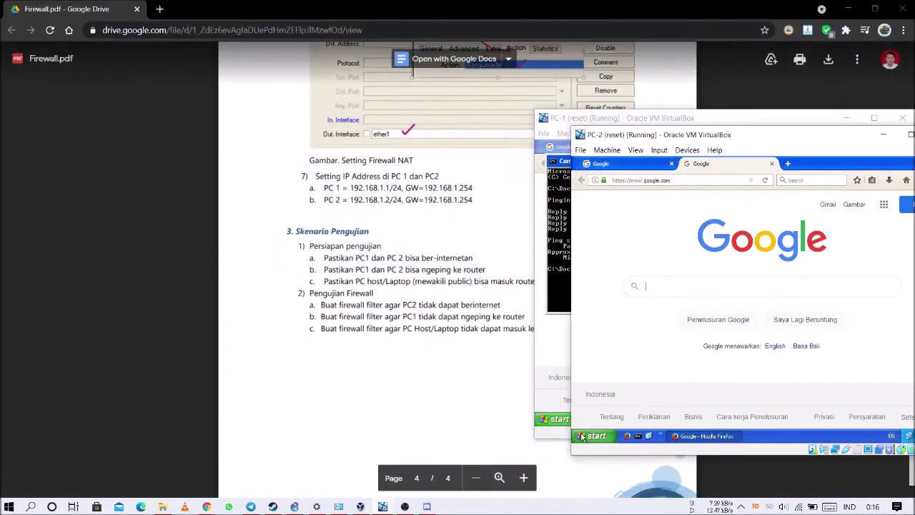
click(638, 436)
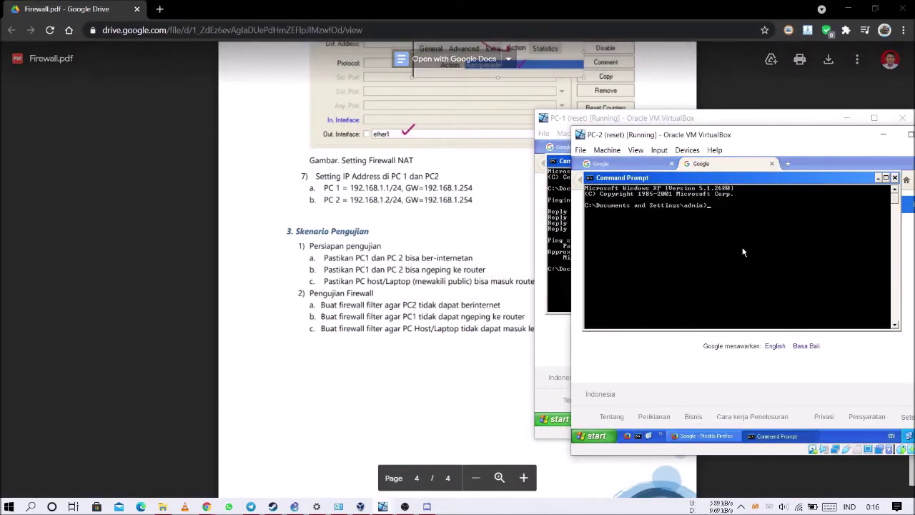
text(pingh 192.168.1.254)
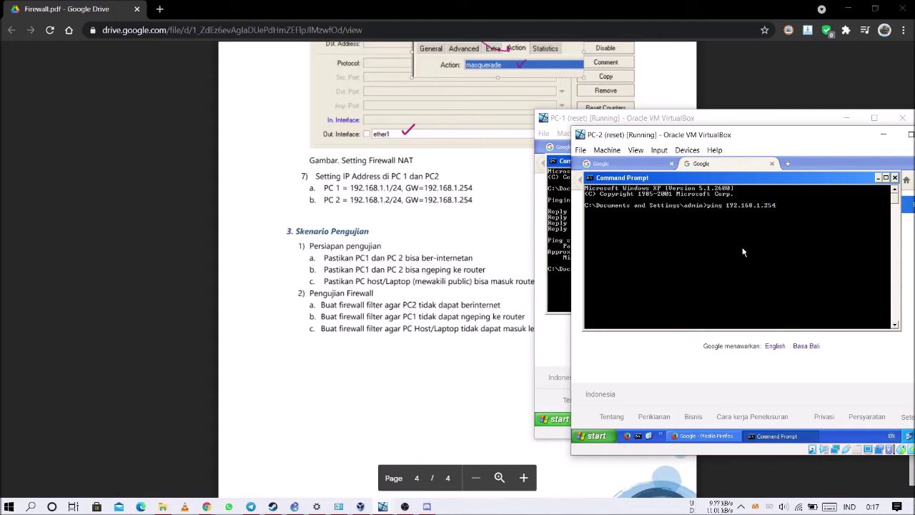
key(Return)
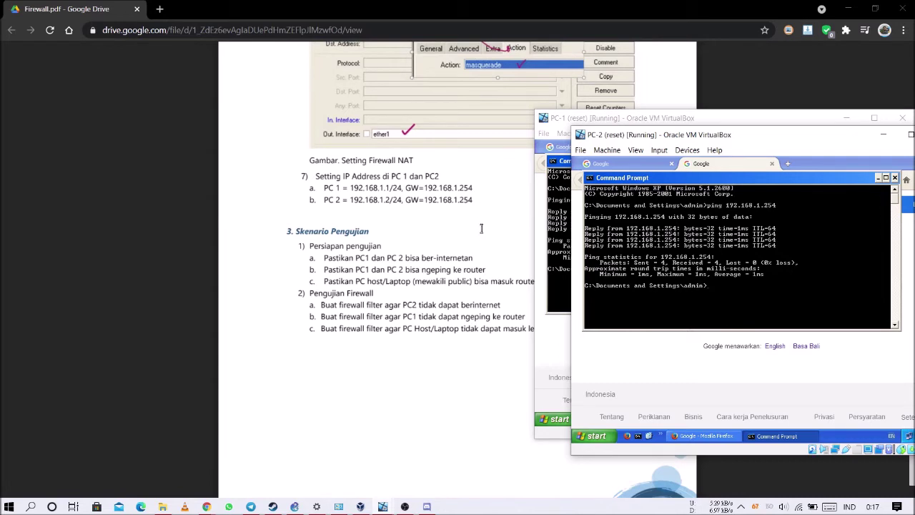
Step: Return to WinBox on PC-1 and bring the router's IP address list in front of the firewall window to look up its public address
click(474, 291)
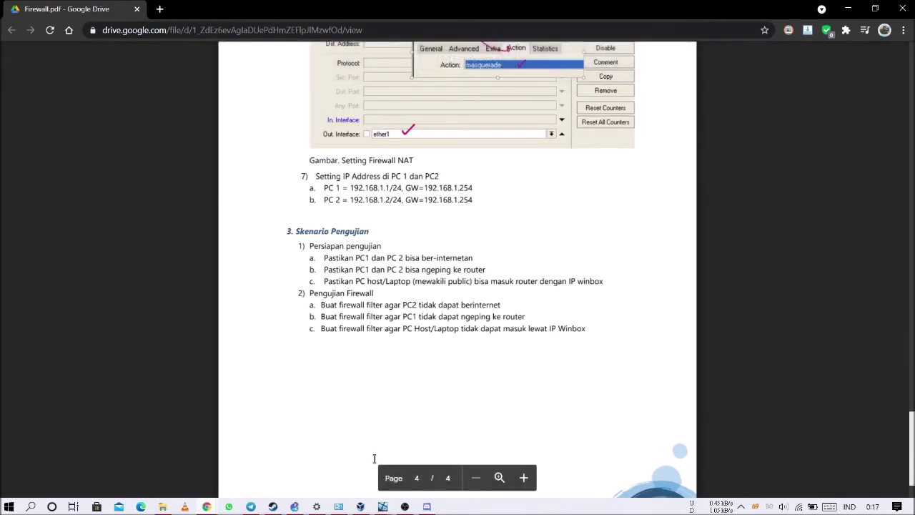
mouse_move(384, 507)
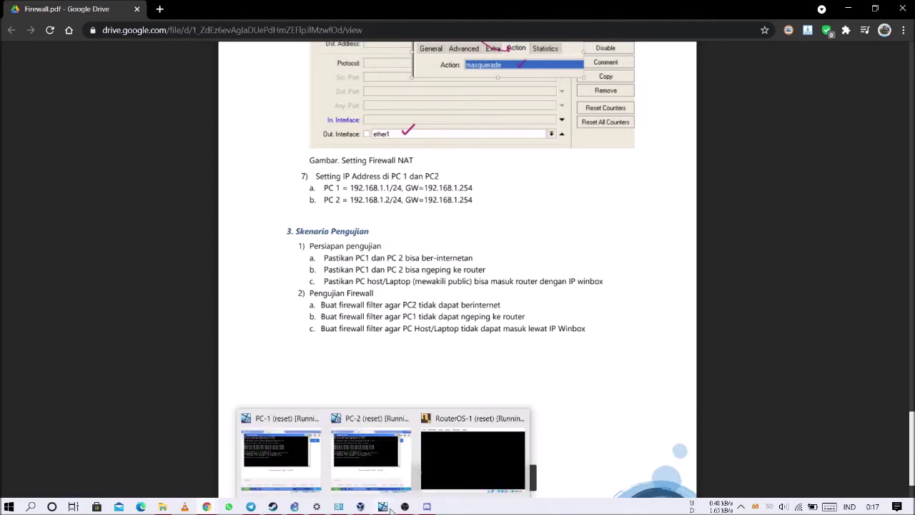
click(286, 460)
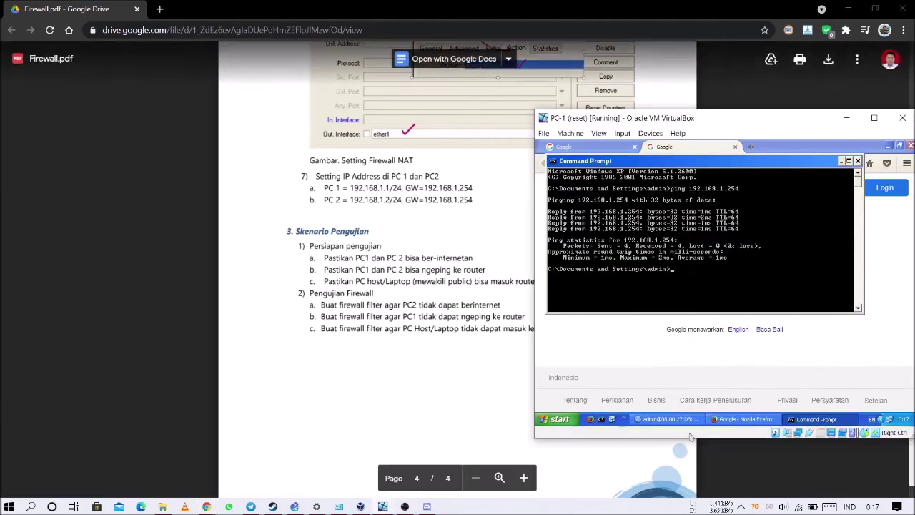
click(673, 422)
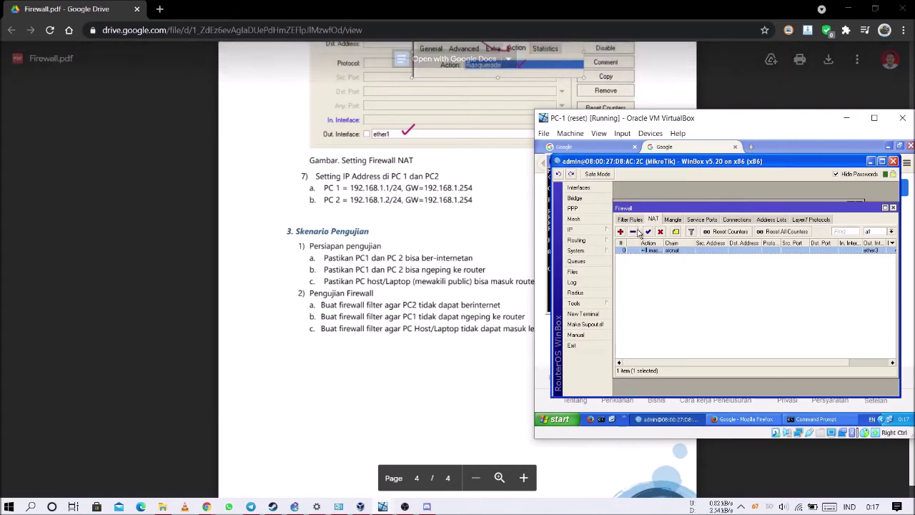
click(592, 230)
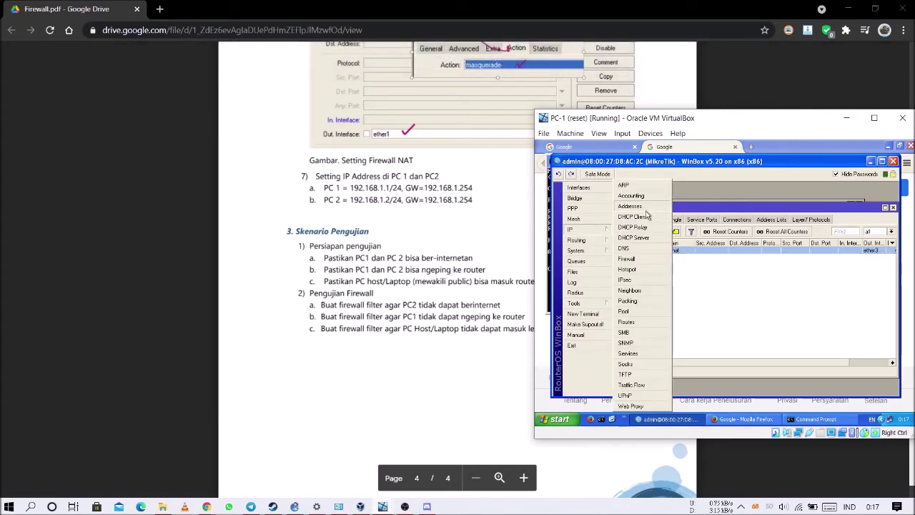
click(656, 208)
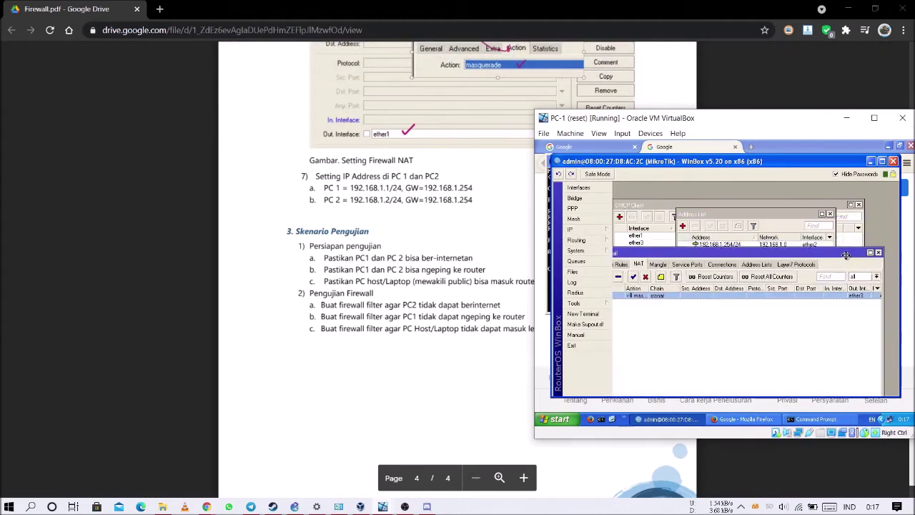
click(788, 217)
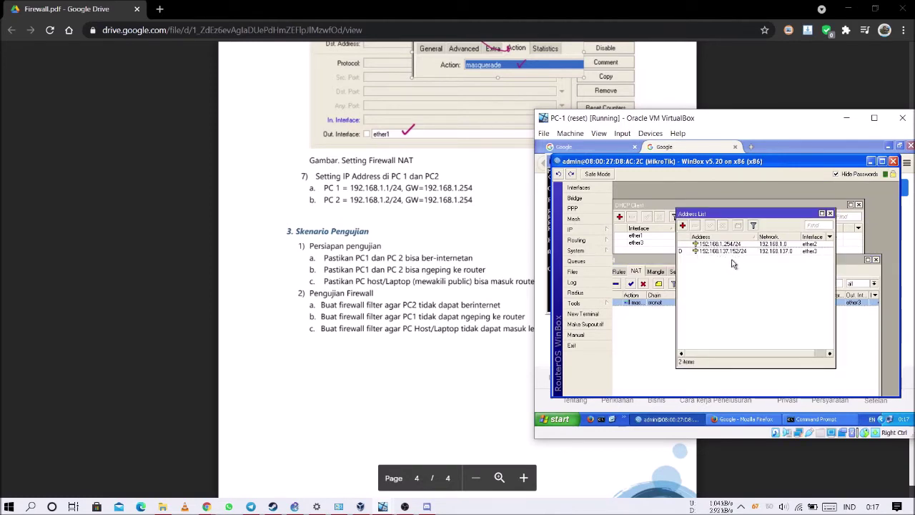
Step: Open Command Prompt on the host and ping the router's public address 192.168.137.152
click(8, 506)
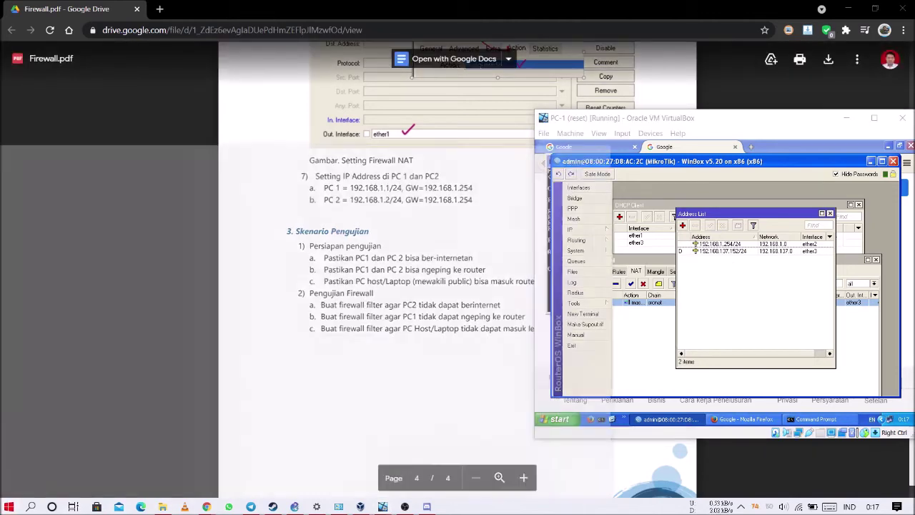
text(c)
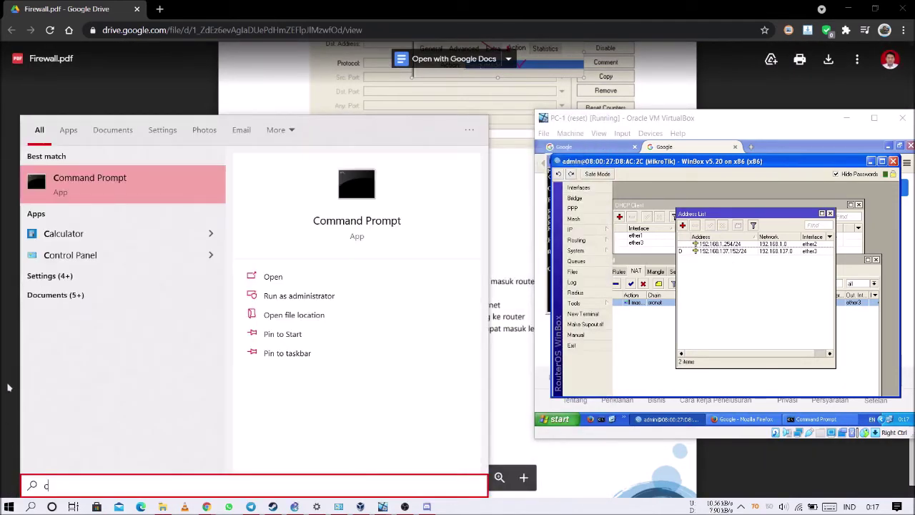
click(90, 178)
text(ping 192.168.)
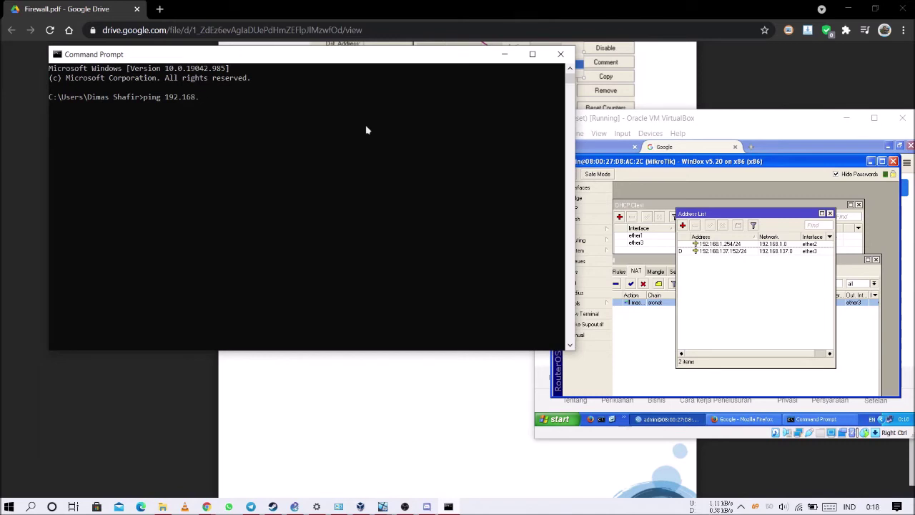
text(1.7.156)
key(BackSpace)
key(Return)
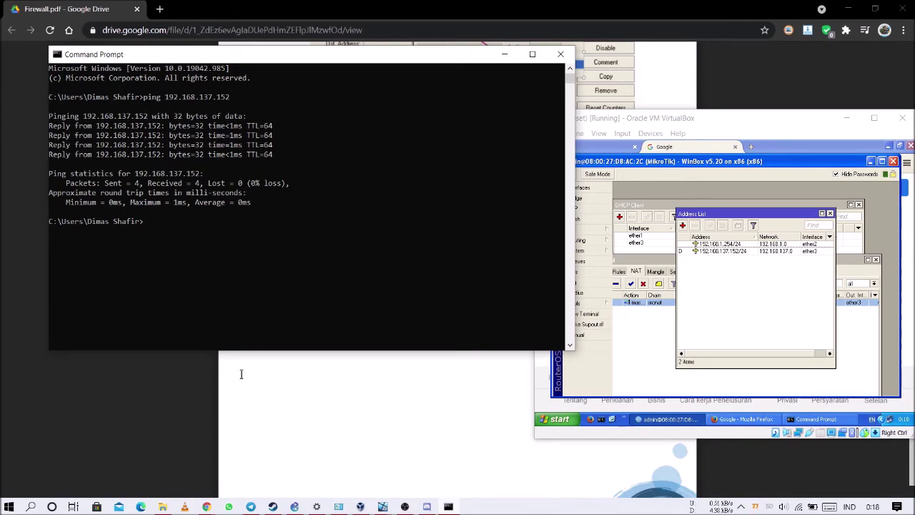
Step: Launch winbox-2.2.18.exe from the host's Softwares folder and connect to the router at 192.168.137.152 as admin
click(162, 506)
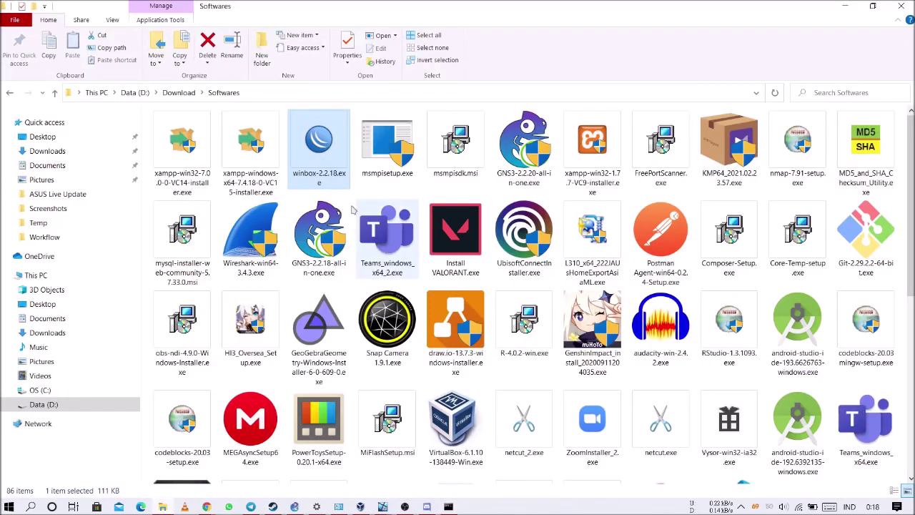
double_click(317, 145)
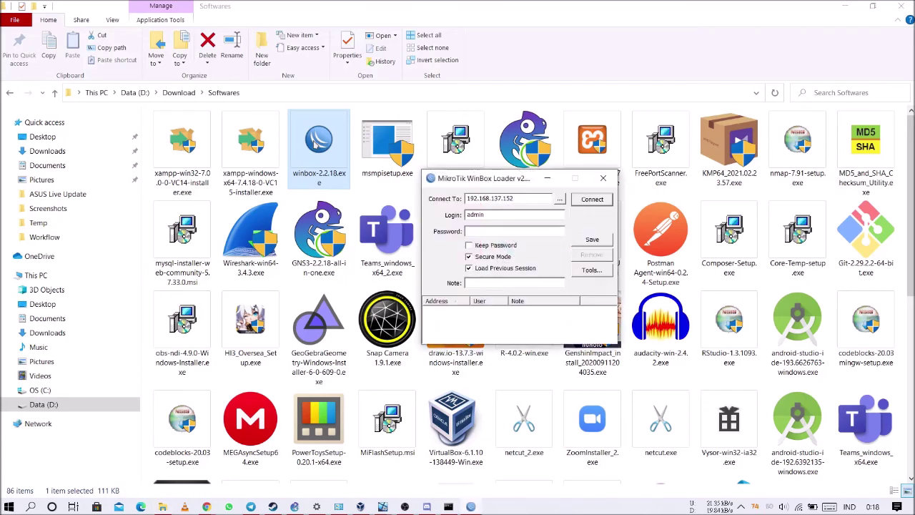
click(846, 6)
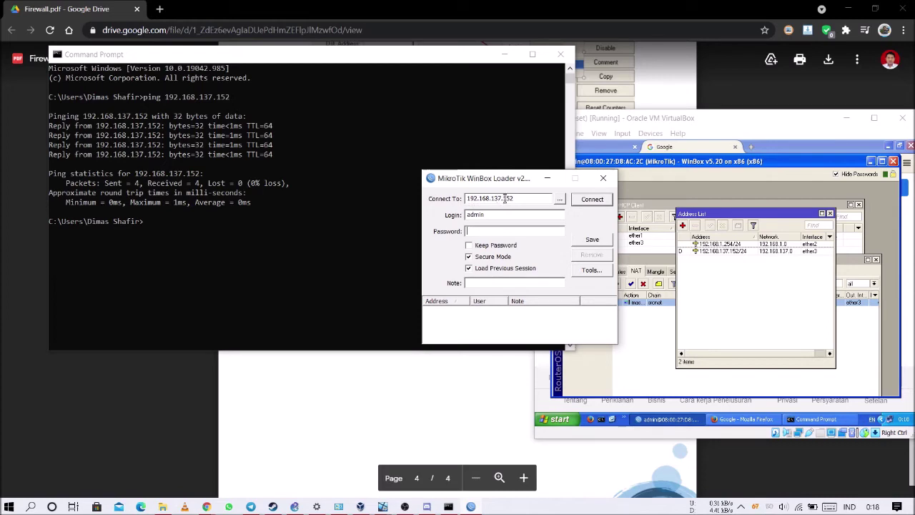
click(586, 200)
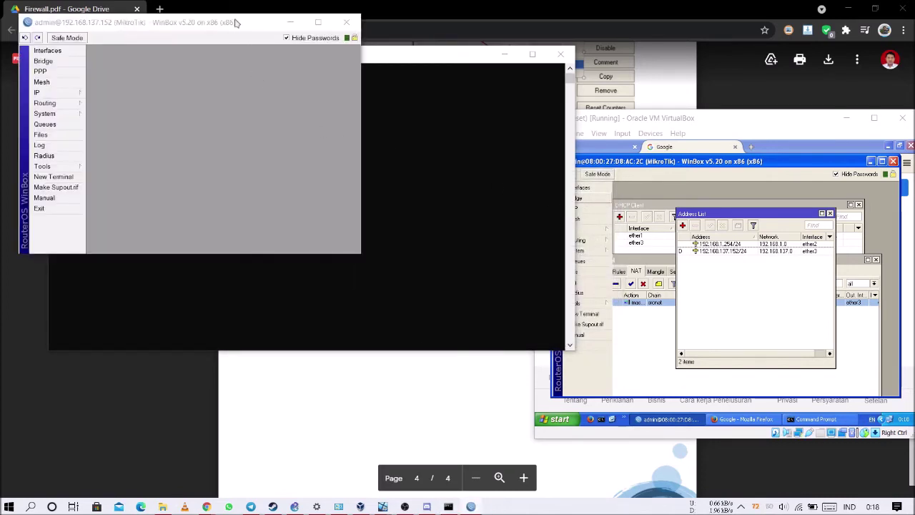
drag(236, 22, 423, 147)
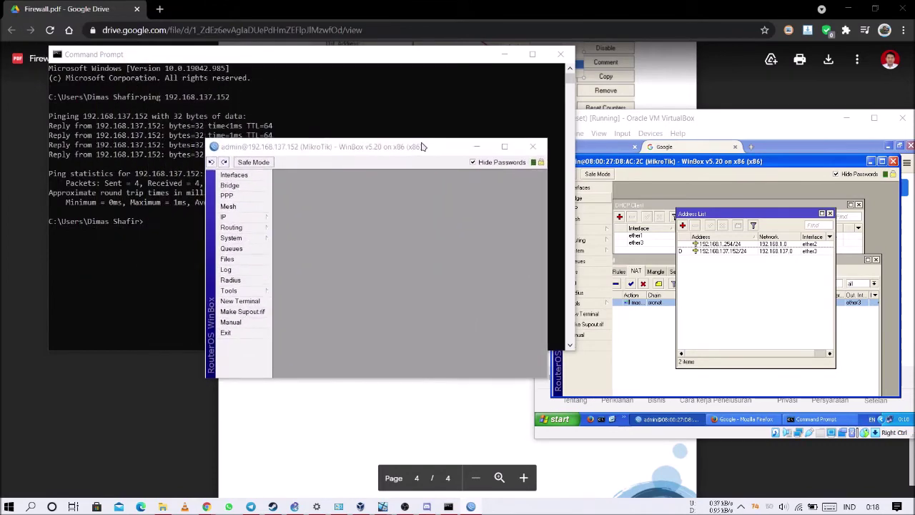
Step: Open the router's address list and DHCP client list in the host's WinBox and compare them with WinBox on PC-1
click(243, 217)
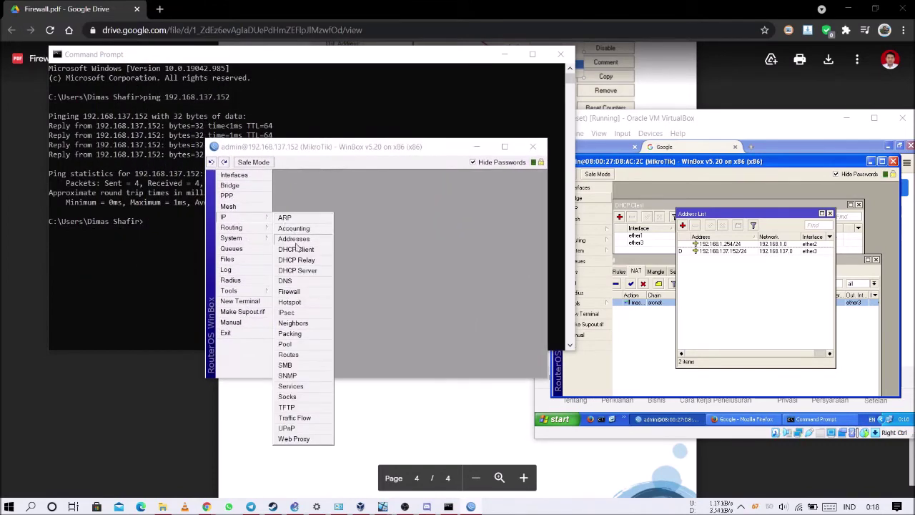
click(296, 239)
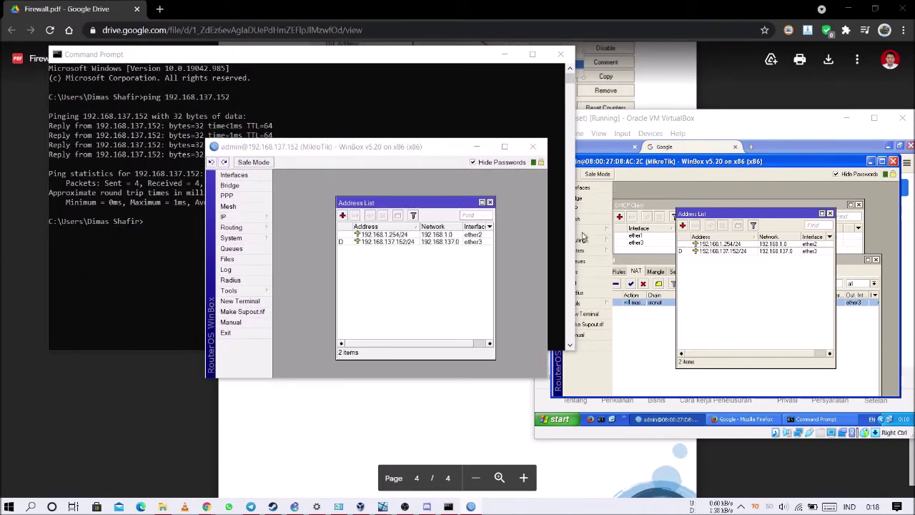
click(240, 217)
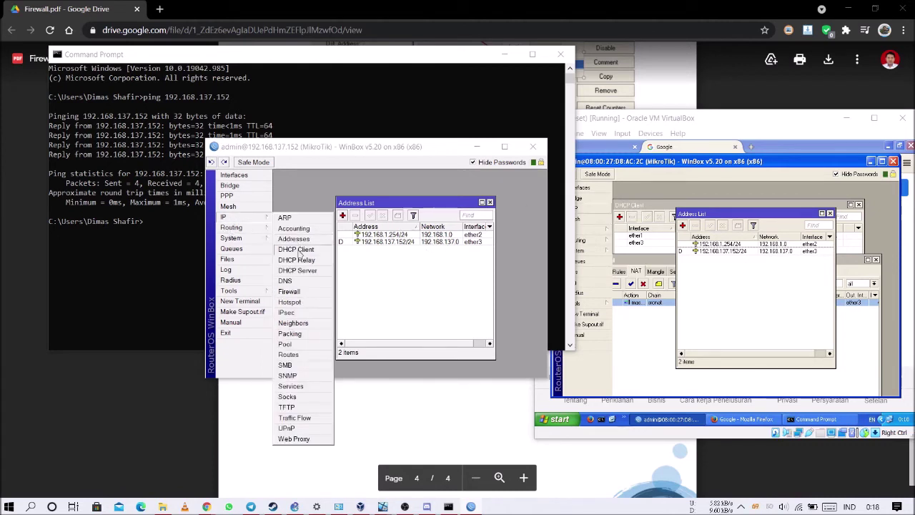
click(297, 252)
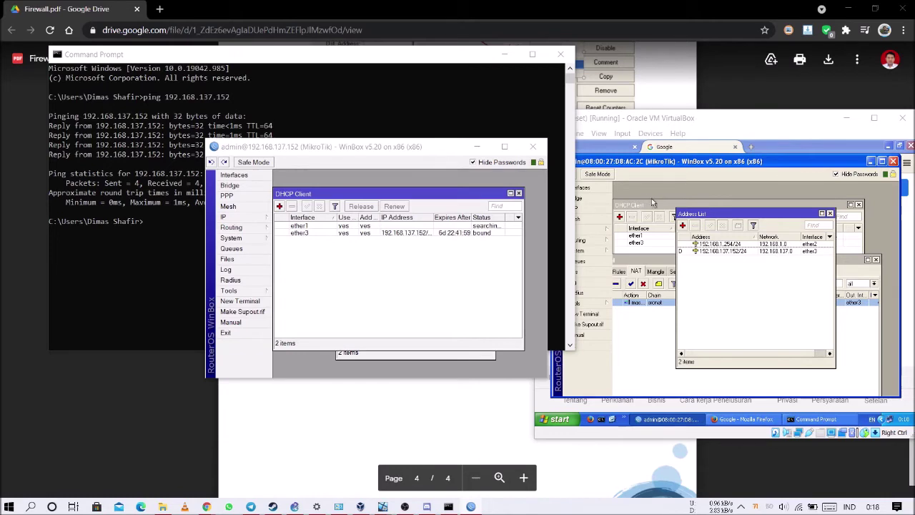
click(644, 205)
drag(427, 147, 389, 141)
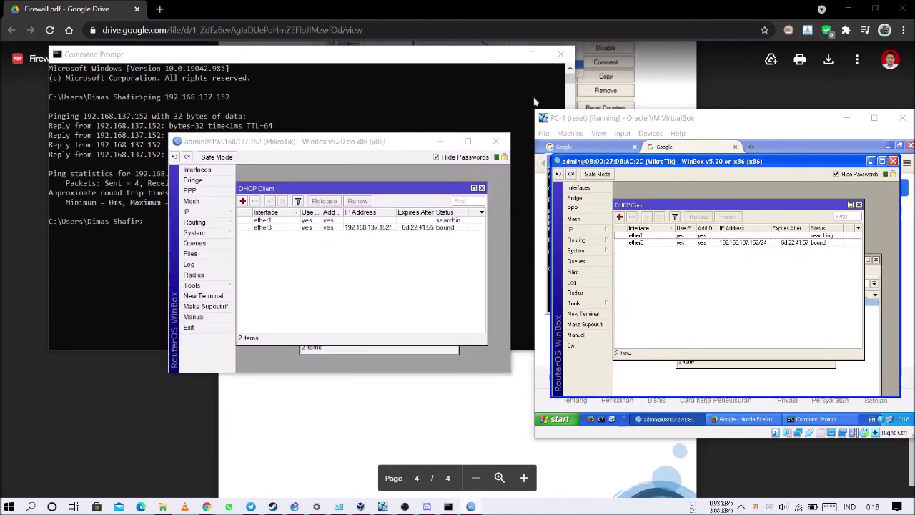
Step: Bring the PC-1 virtual machine in front of Firewall.pdf with the host's Command Prompt minimized
click(529, 7)
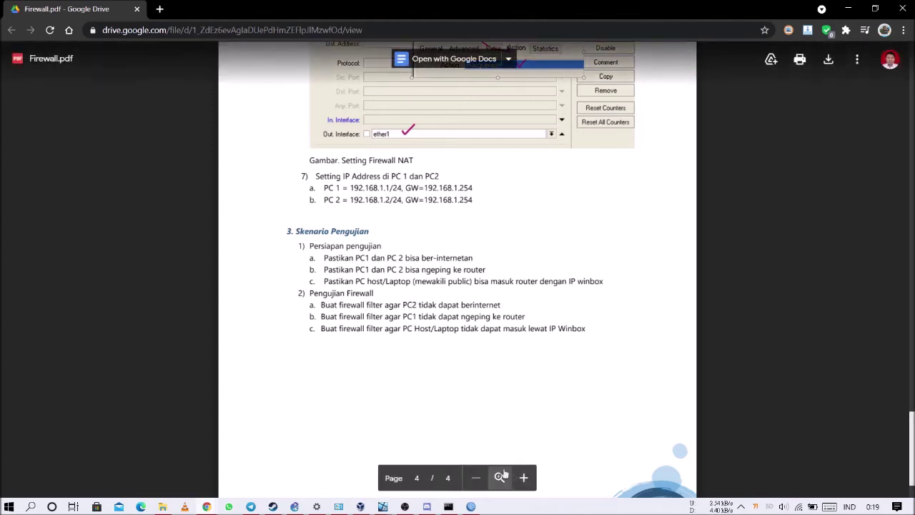
click(448, 506)
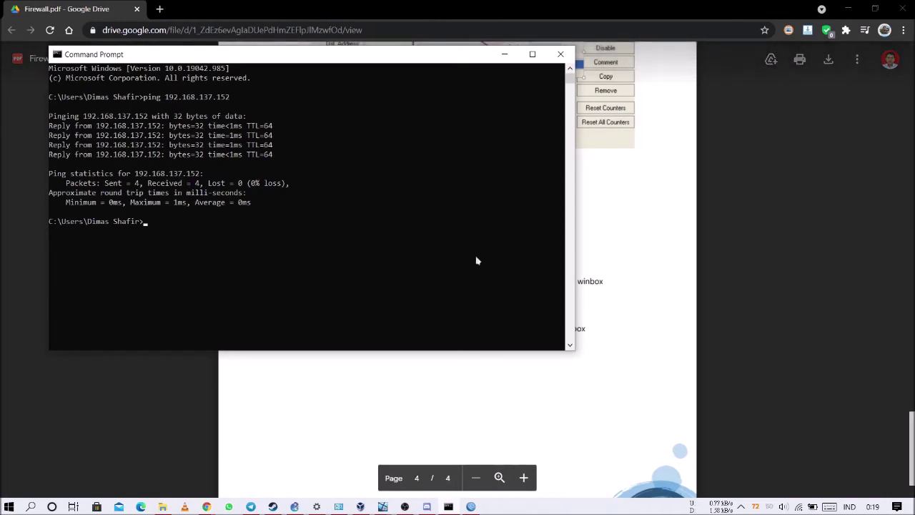
click(505, 54)
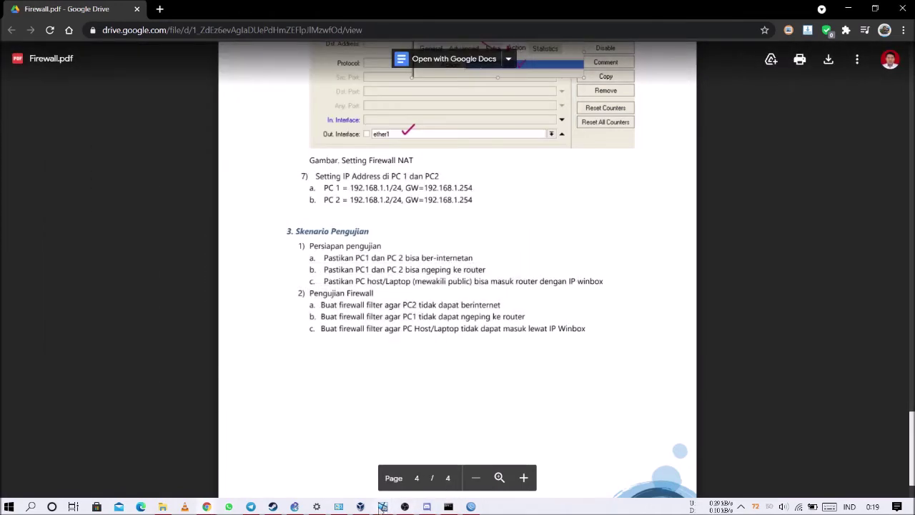
mouse_move(383, 509)
click(292, 454)
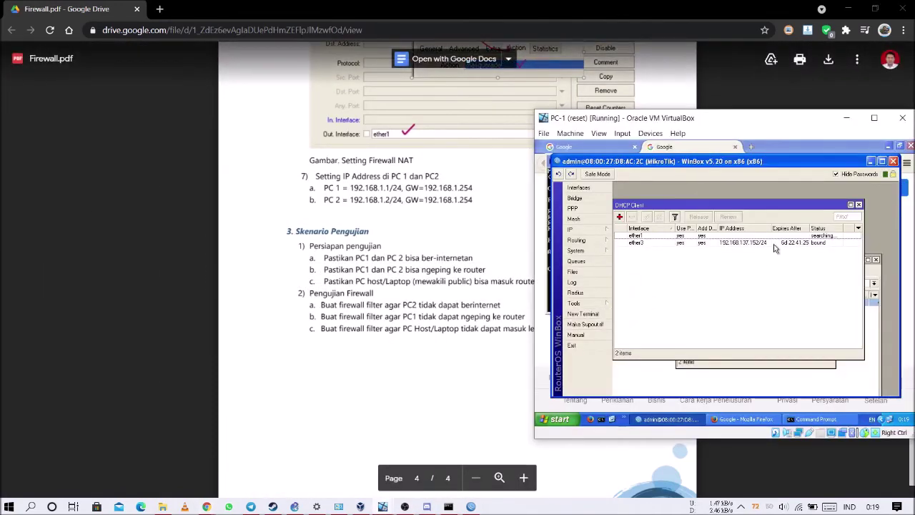
Step: Start a new filter rule in the router's firewall on PC-1, using the forward chain
click(590, 229)
click(631, 259)
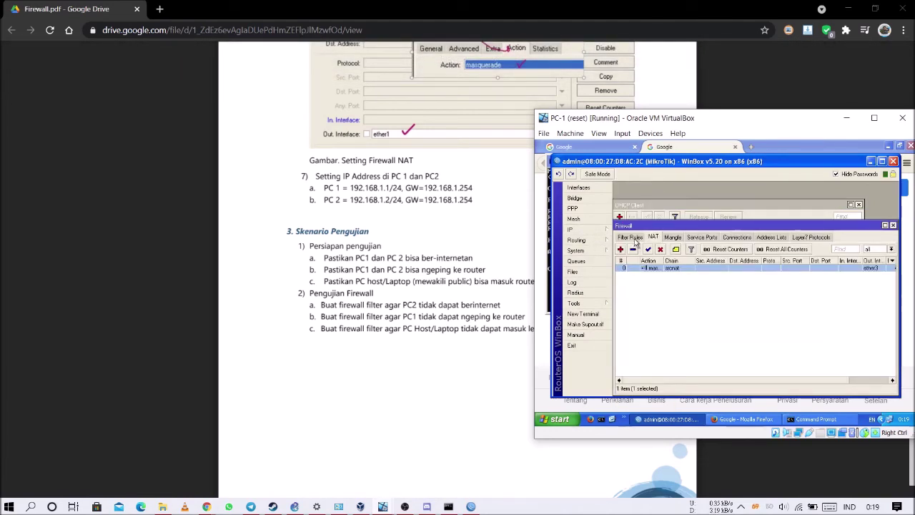
click(630, 237)
click(620, 249)
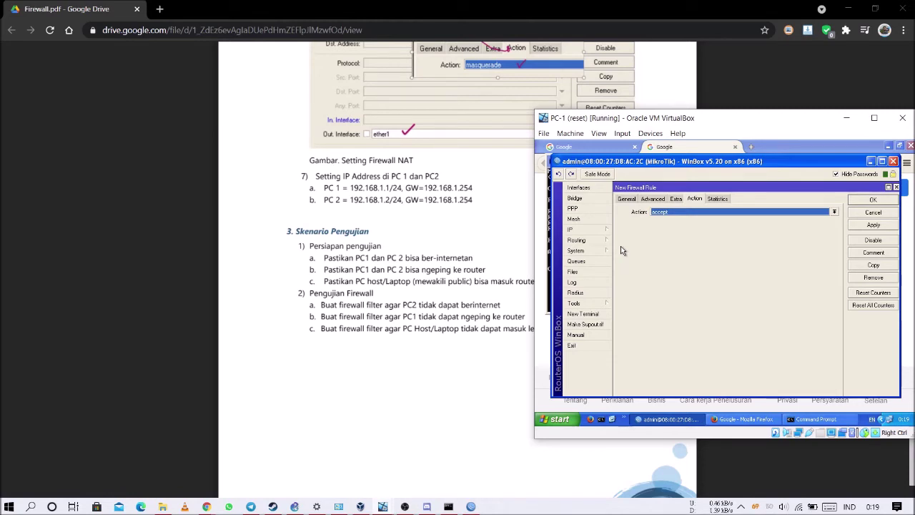
click(627, 199)
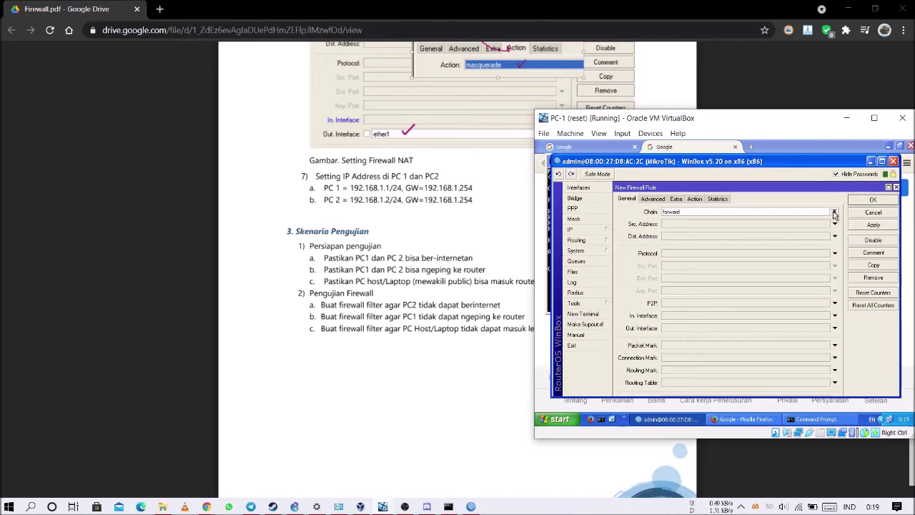
click(834, 215)
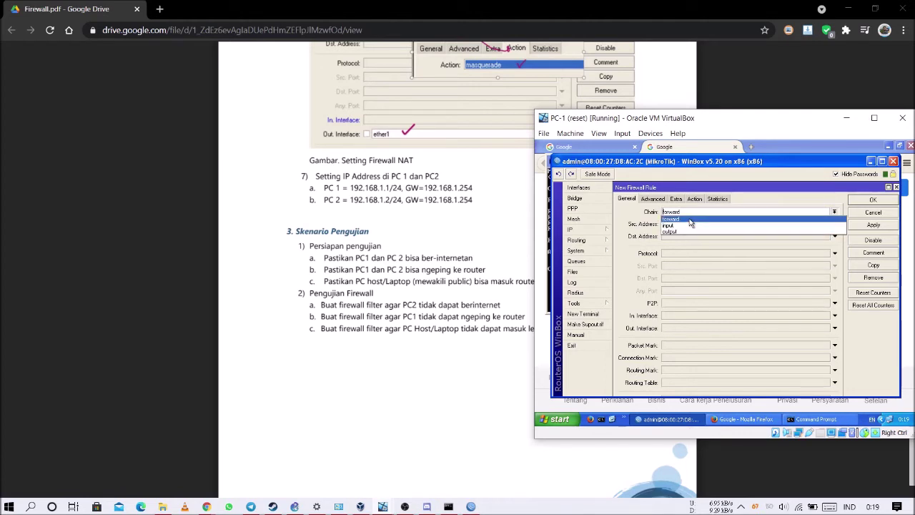
key(Escape)
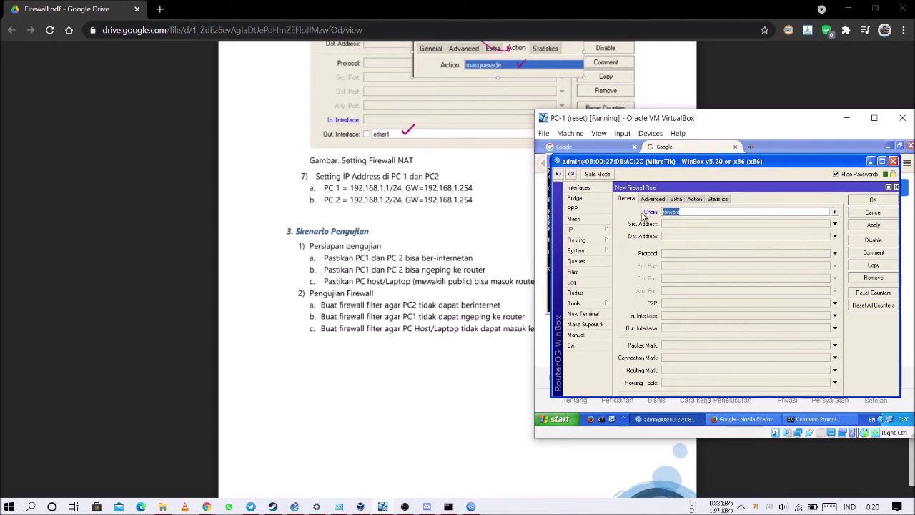
Step: Set the new rule's source address to 192.168.1.2 and its action to drop, and save the rule
click(692, 226)
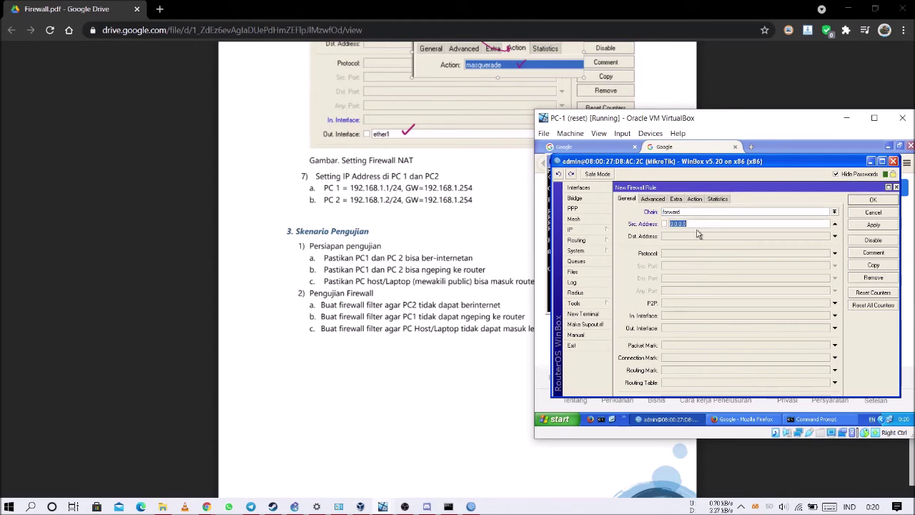
text(192.168.1.2)
click(676, 199)
click(695, 199)
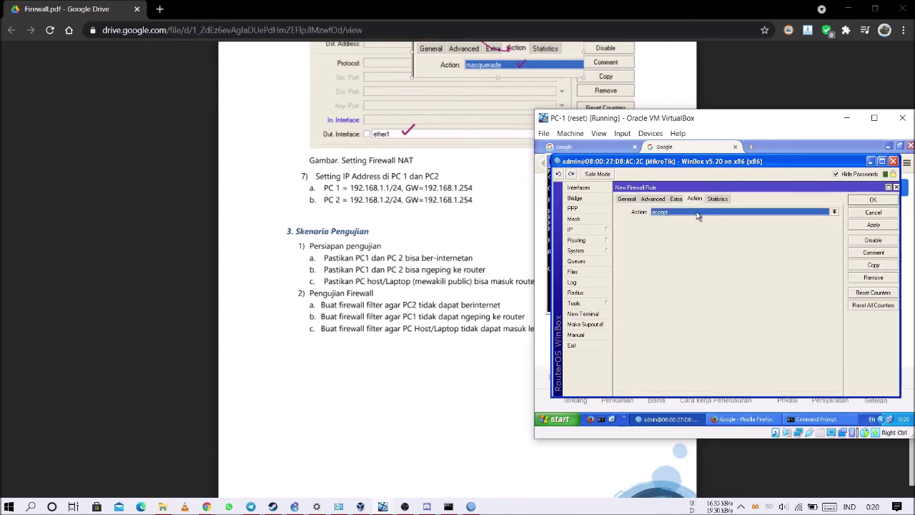
click(697, 212)
click(674, 241)
click(873, 200)
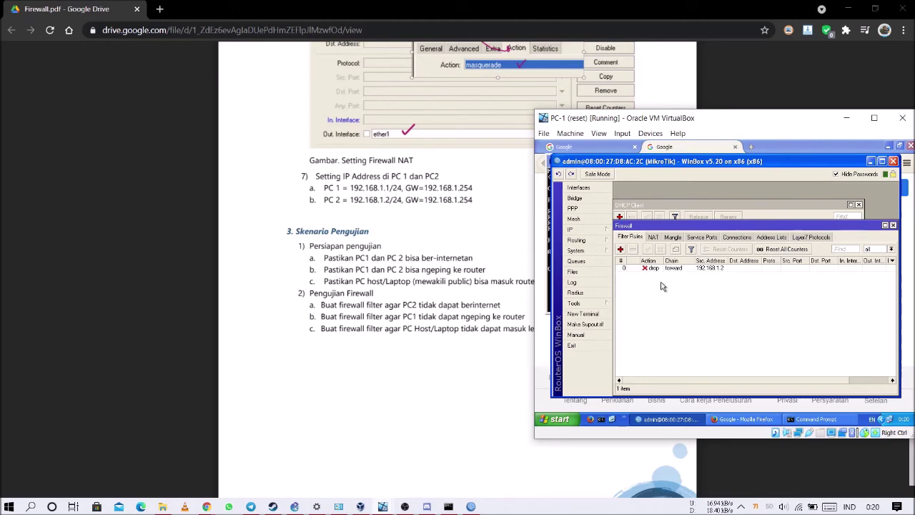
Step: Bring PC-2 up beside PC-1 and reload google.com in its second Firefox tab to test the drop rule
drag(709, 126, 567, 125)
mouse_move(385, 506)
click(368, 461)
click(736, 166)
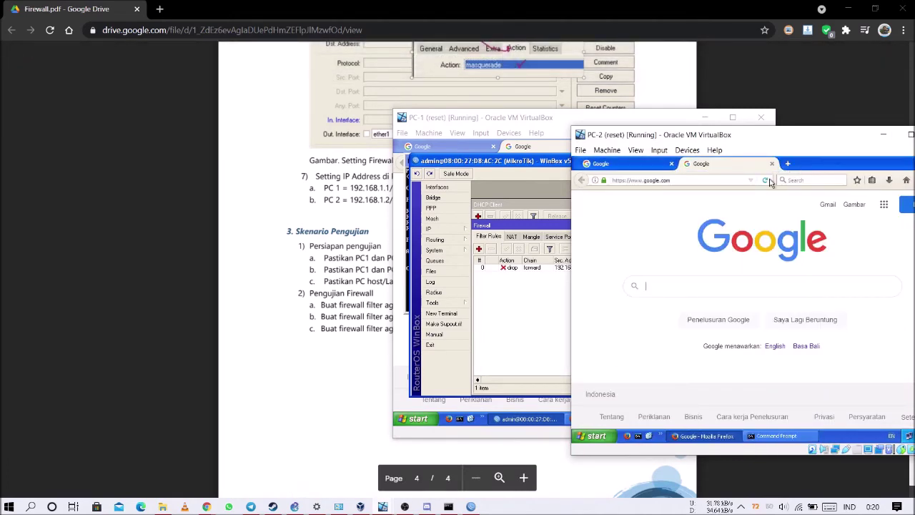
click(765, 180)
Step: Return to WinBox on PC-1 and check the byte and packet counters of the forward drop rule
click(547, 120)
drag(547, 120, 469, 119)
drag(609, 380, 652, 378)
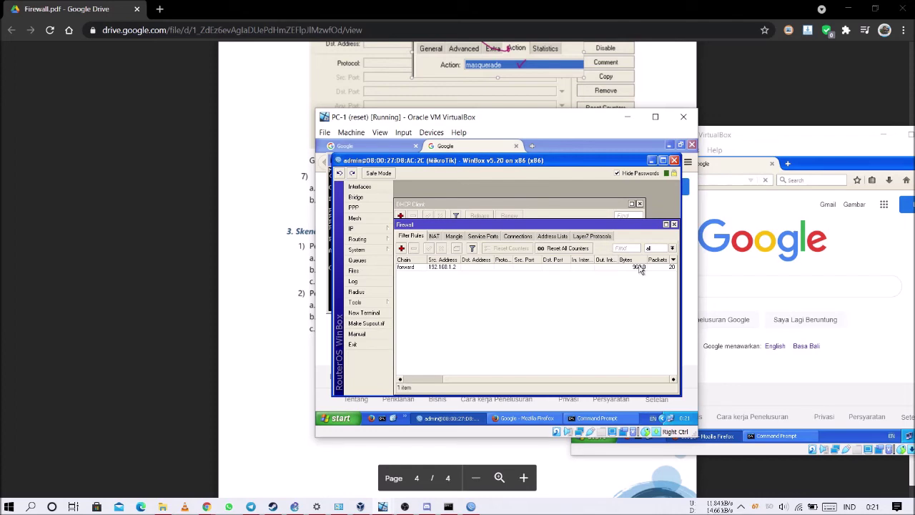
Step: Load google.co.id in a new Firefox tab on PC-2
click(753, 135)
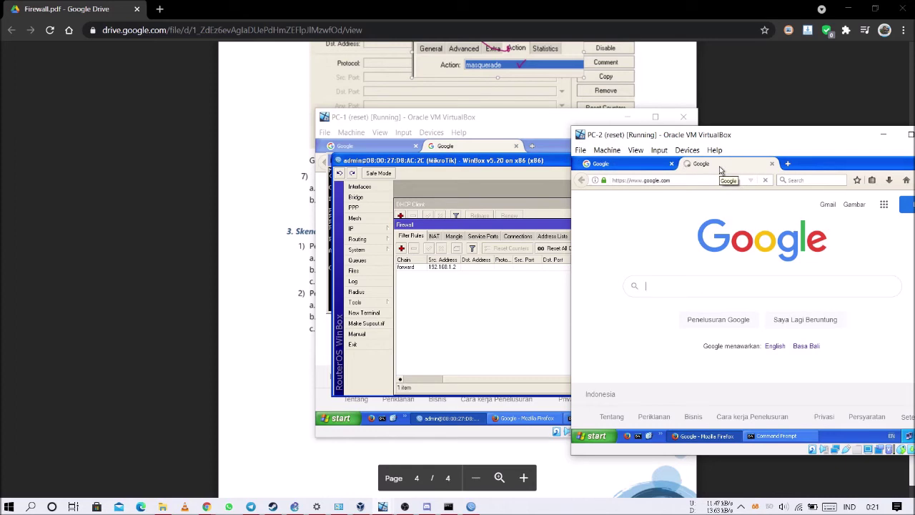
click(787, 165)
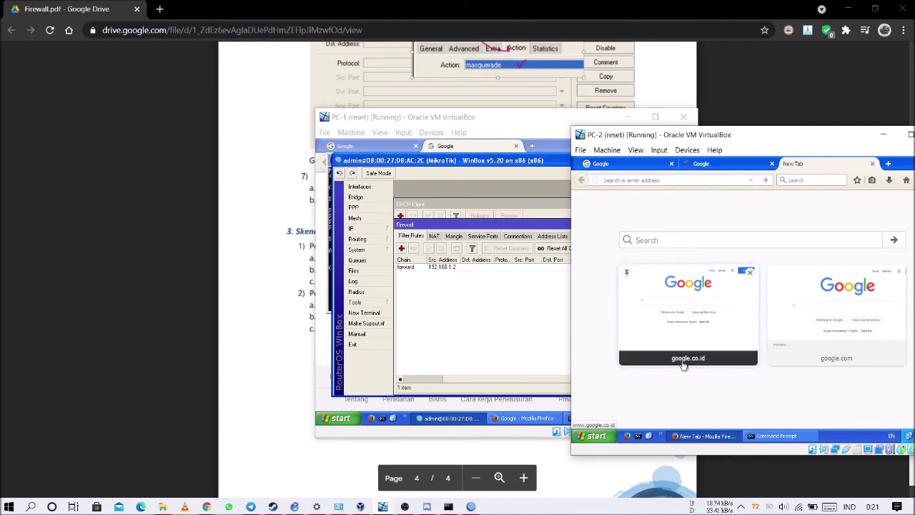
click(682, 365)
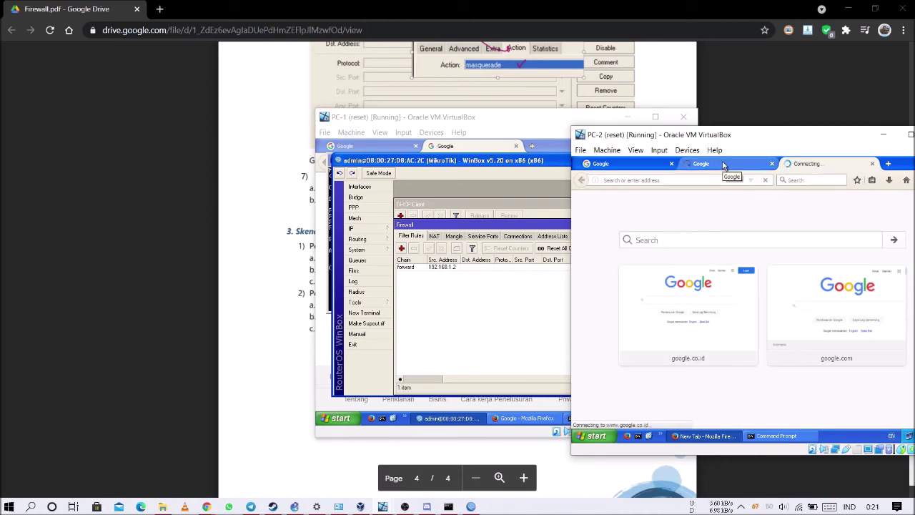
Step: Check the loading state of the Google pages across the open Firefox tabs on PC-2
click(723, 166)
click(812, 166)
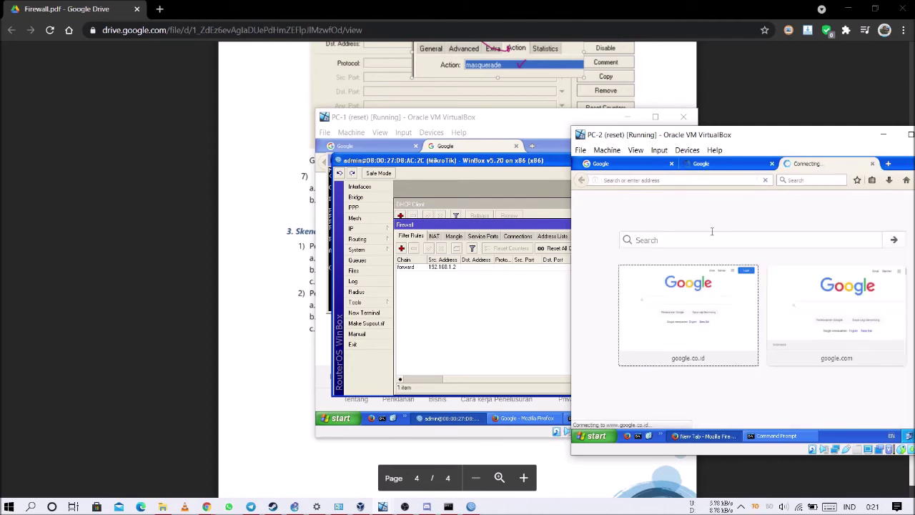
click(714, 165)
click(811, 165)
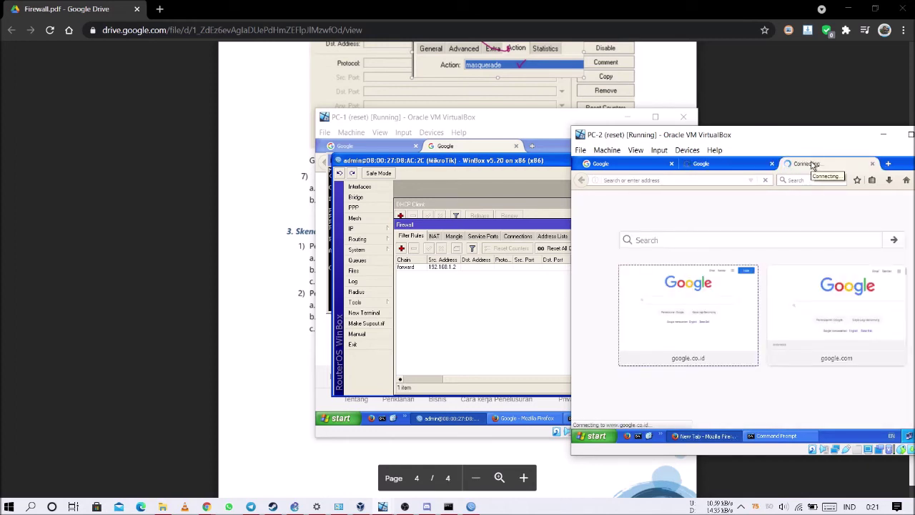
click(730, 165)
click(812, 164)
click(696, 163)
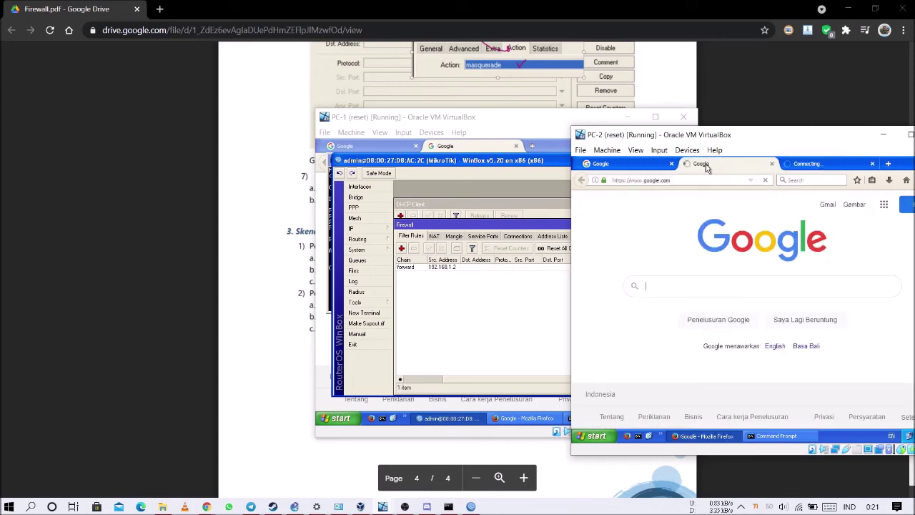
click(641, 169)
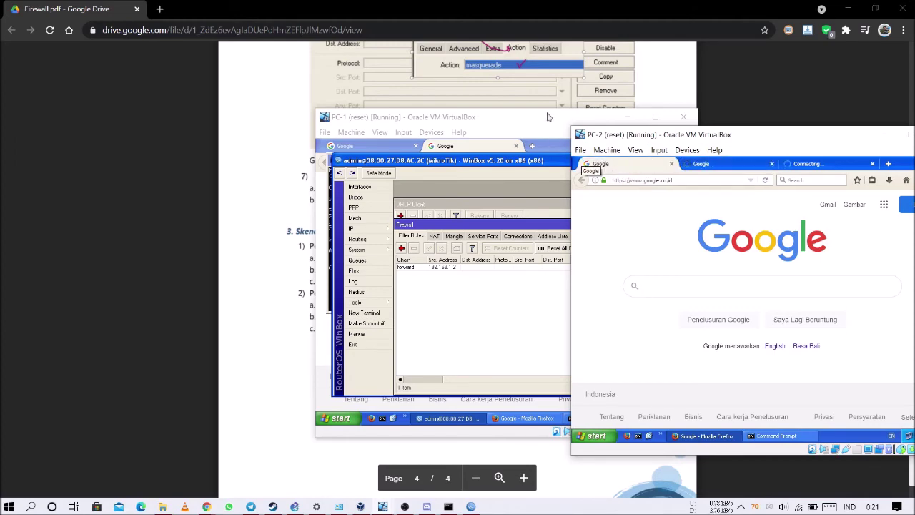
Step: Shift PC-1 aside and look again at the google.com and google.co.id tabs in PC-2's Firefox
drag(548, 117, 511, 118)
click(807, 162)
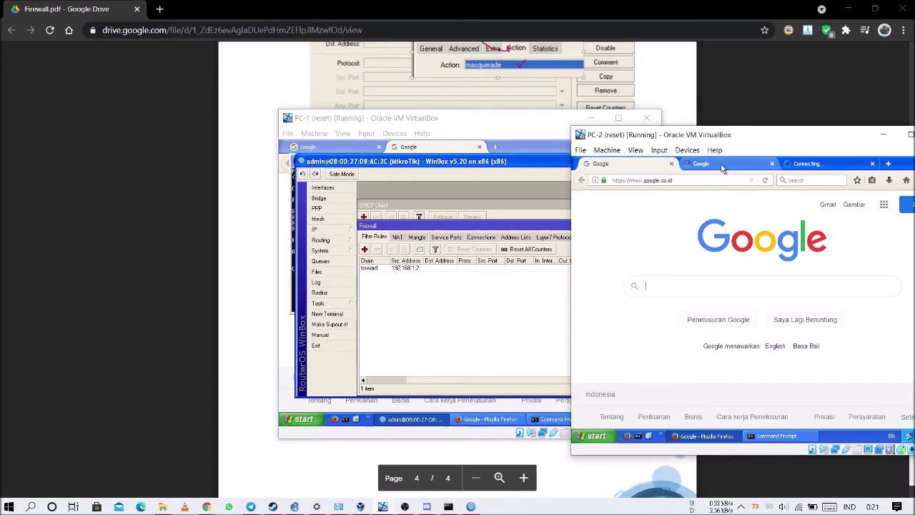
click(807, 163)
click(732, 164)
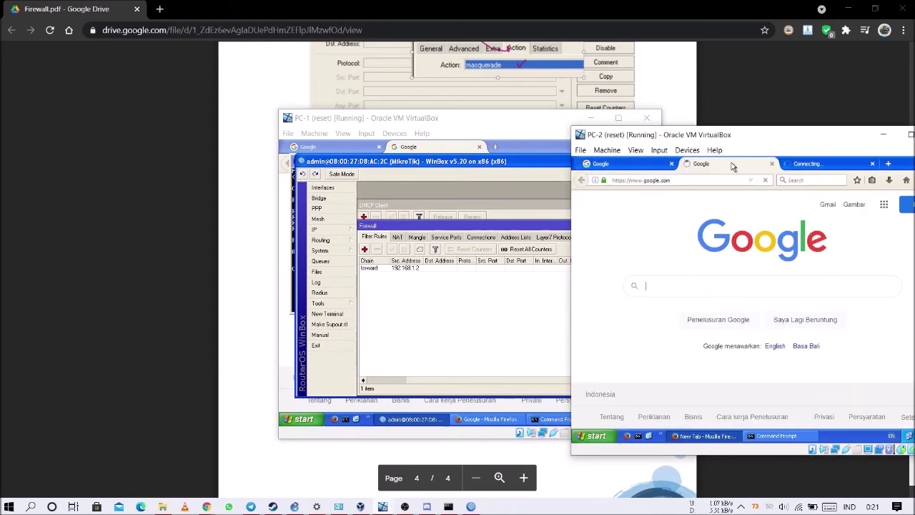
Step: Start a new firewall filter rule in WinBox on PC-1 with chain input and source address 192.168.1.1
drag(484, 123, 743, 133)
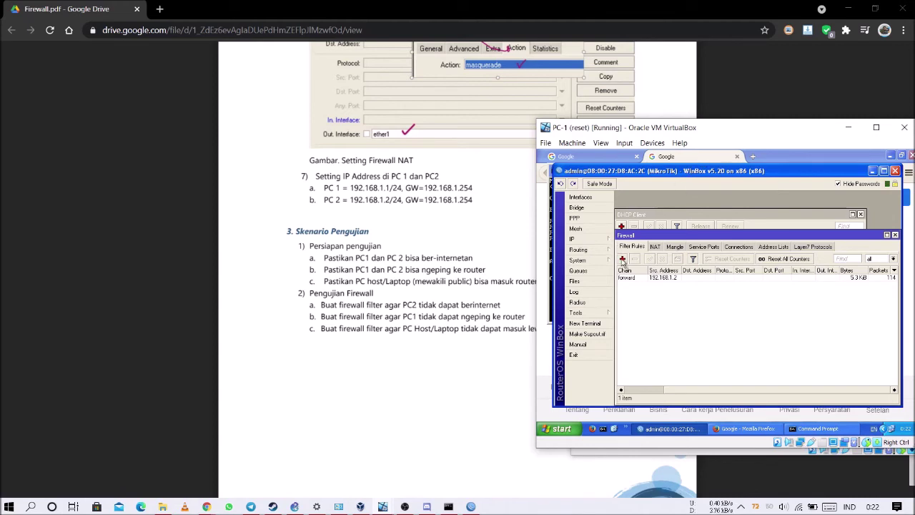
click(622, 260)
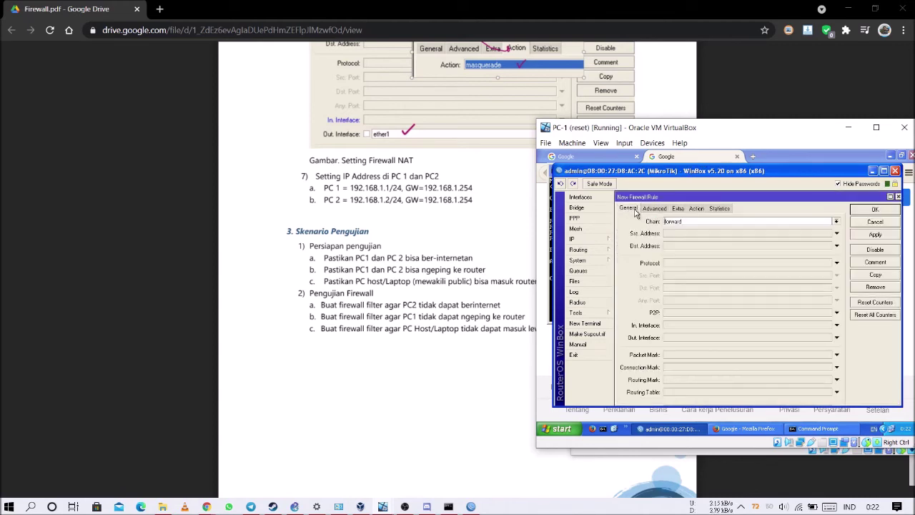
click(836, 224)
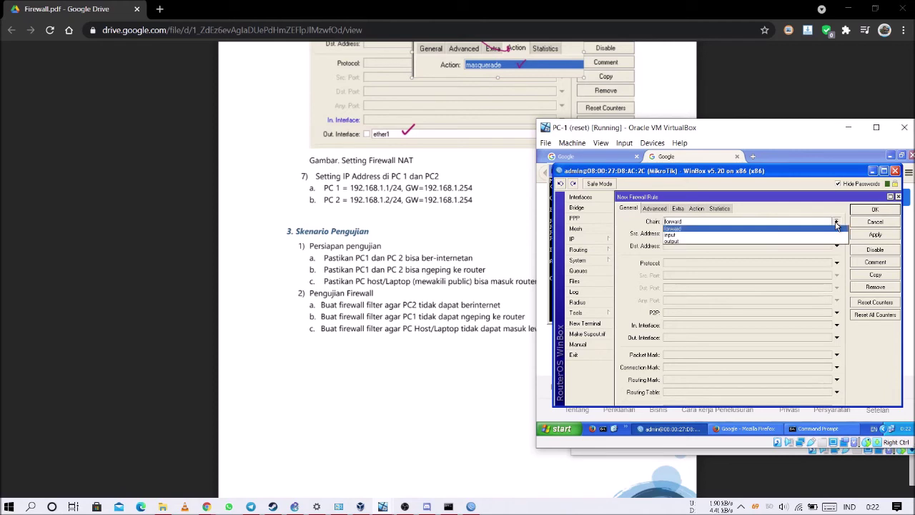
click(739, 241)
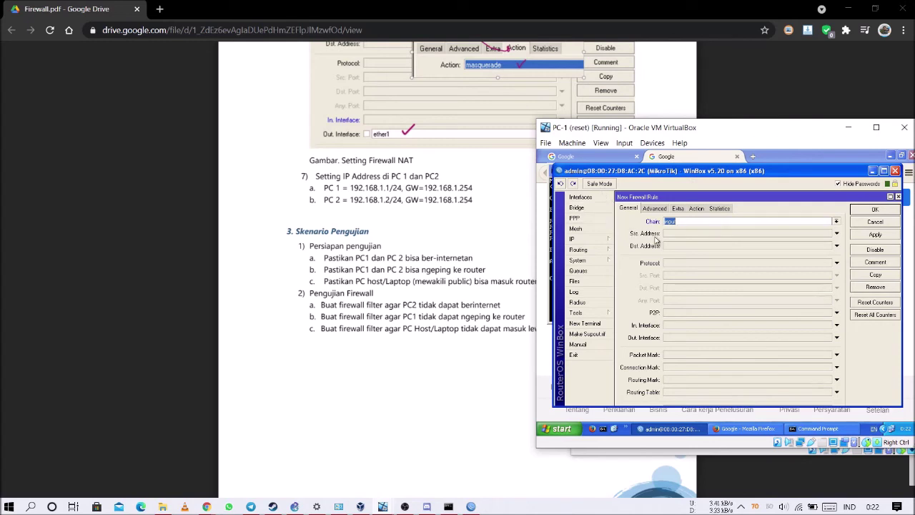
click(837, 236)
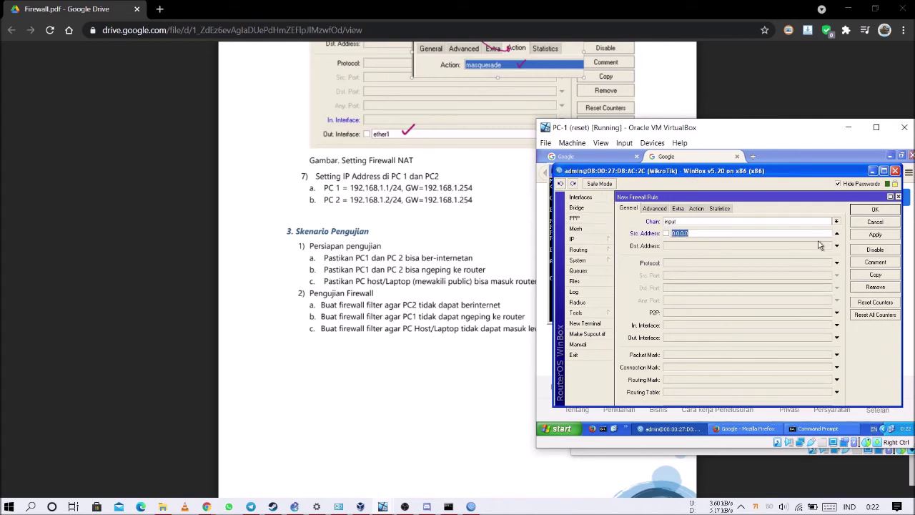
text(192.168.1.1)
Step: Set the rule's protocol to icmp and its action to drop, and save the rule
click(837, 263)
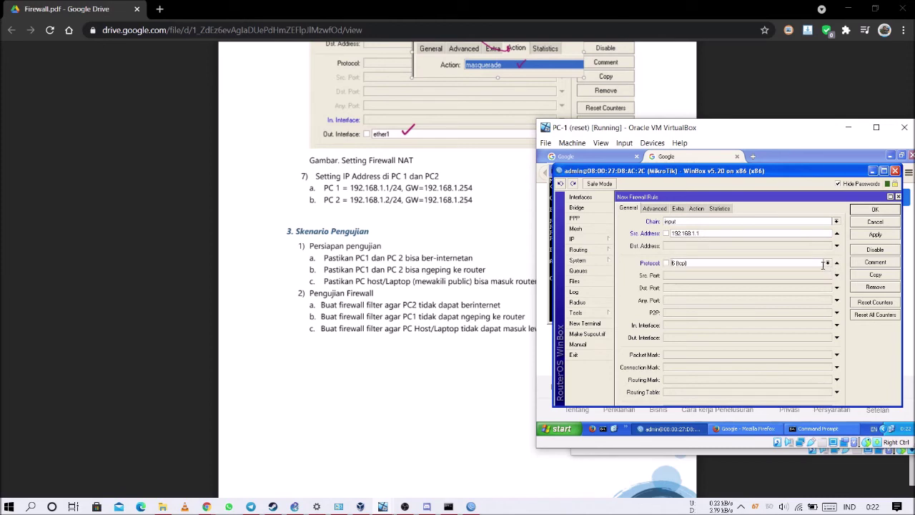
click(828, 264)
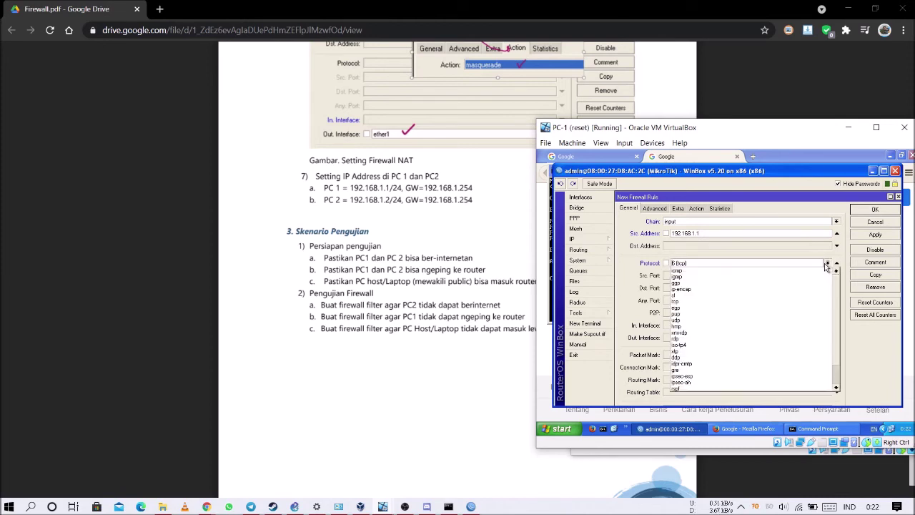
click(810, 278)
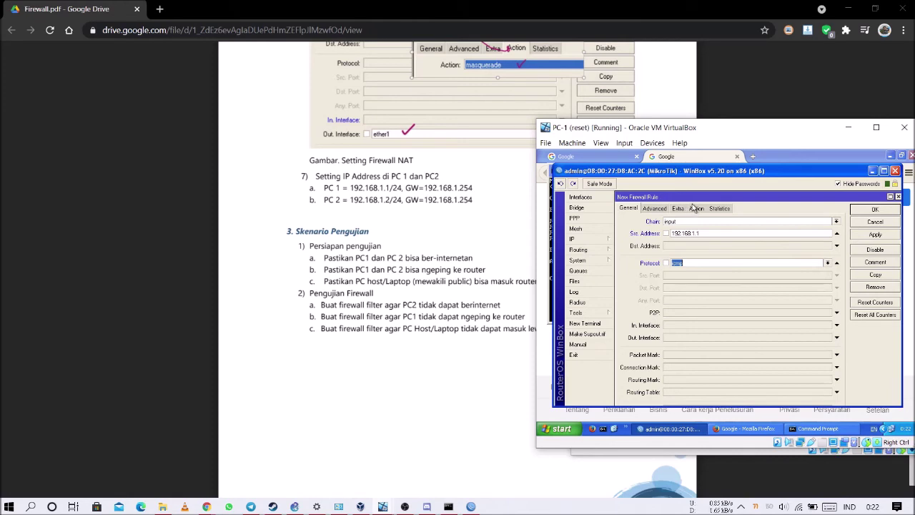
click(695, 208)
click(690, 222)
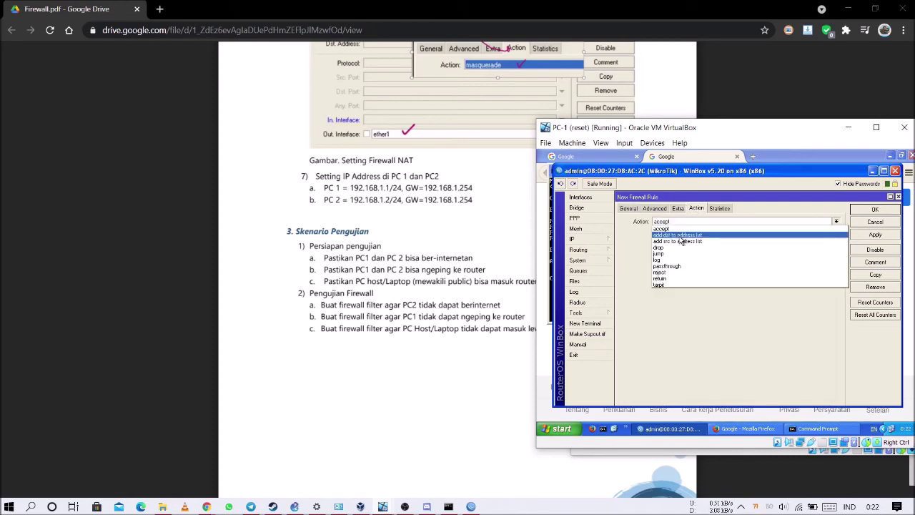
click(675, 249)
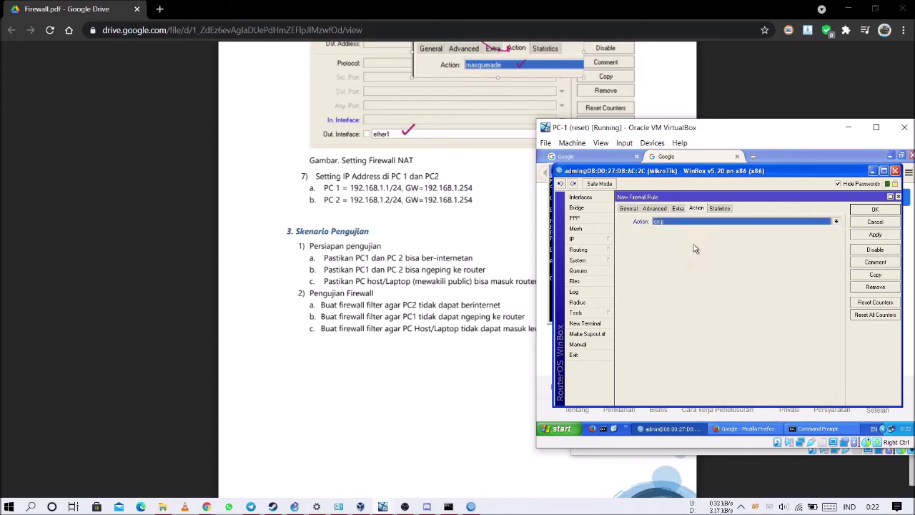
click(874, 212)
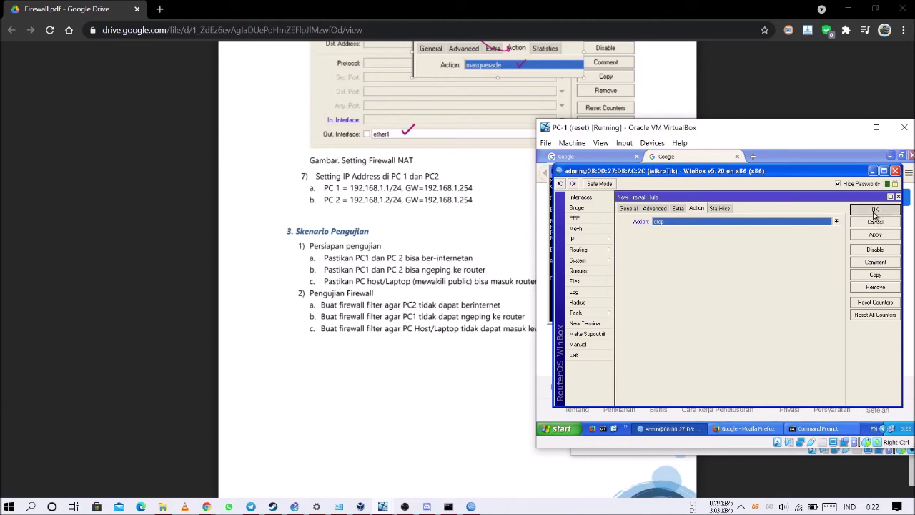
Step: Compare internet access by viewing PC-2's google.co.id tab and reloading google.co.id in PC-1's Firefox
drag(725, 134, 486, 141)
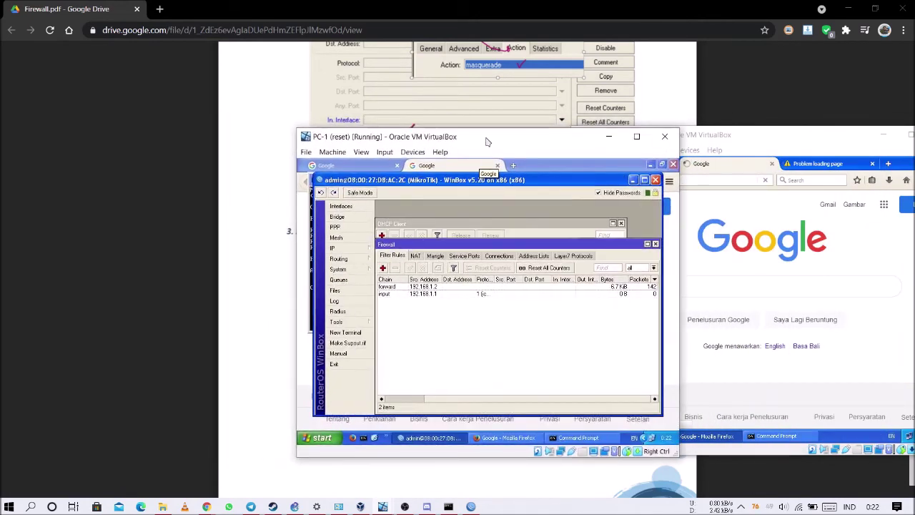
click(808, 163)
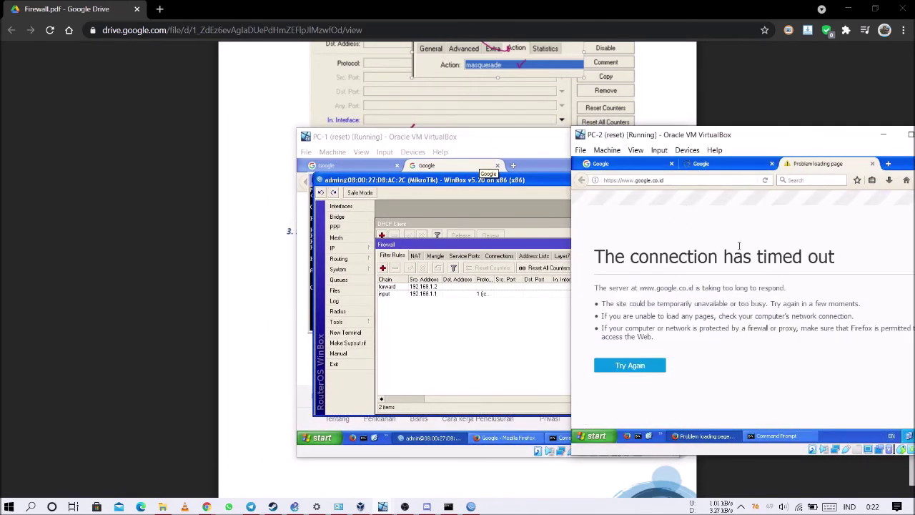
drag(500, 136, 706, 122)
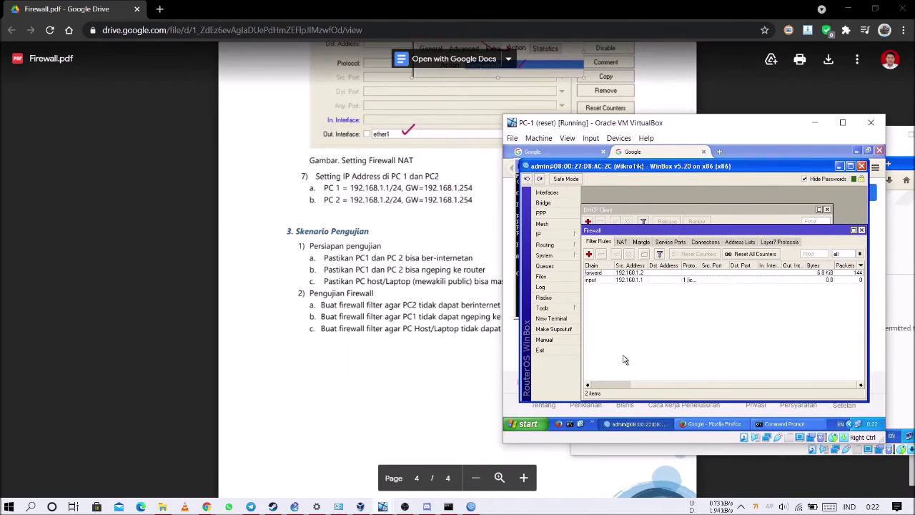
click(711, 424)
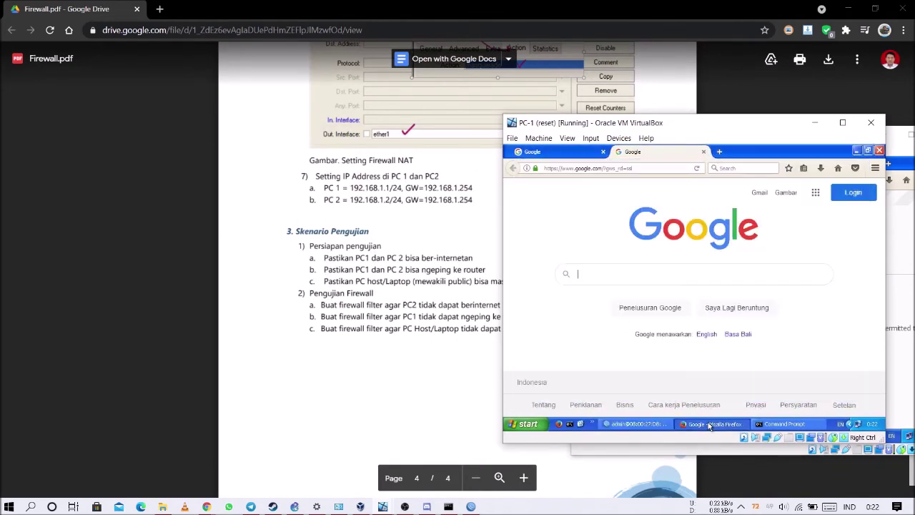
click(558, 152)
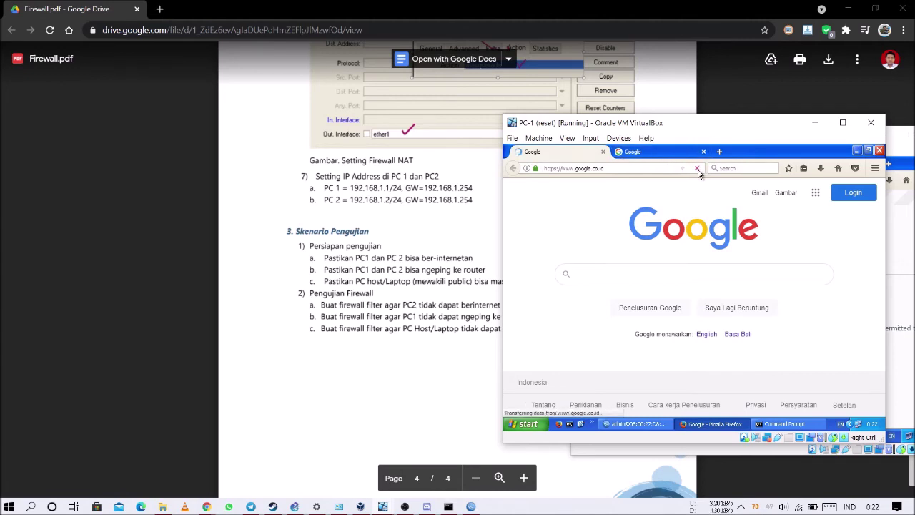
click(679, 159)
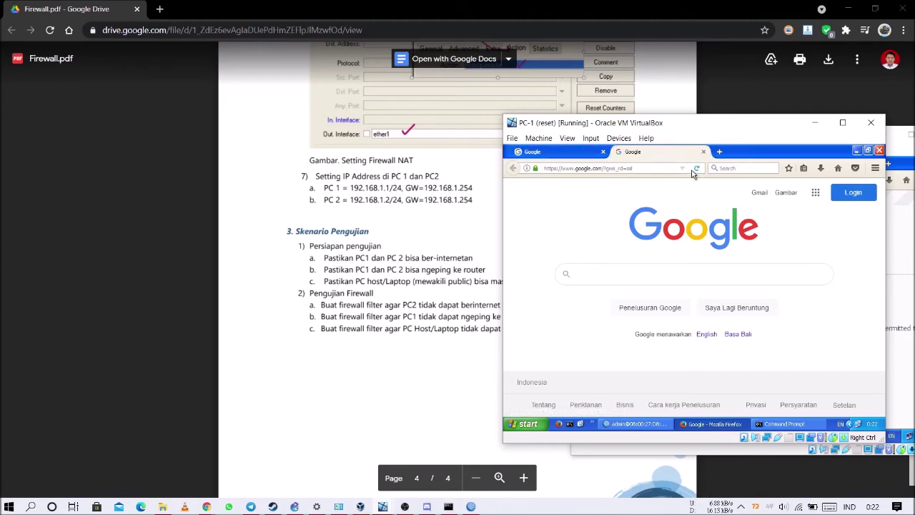
Step: Repeat the ping to 192.168.1.254 in PC-1's Command Prompt to test the ICMP drop rule
drag(681, 127, 722, 144)
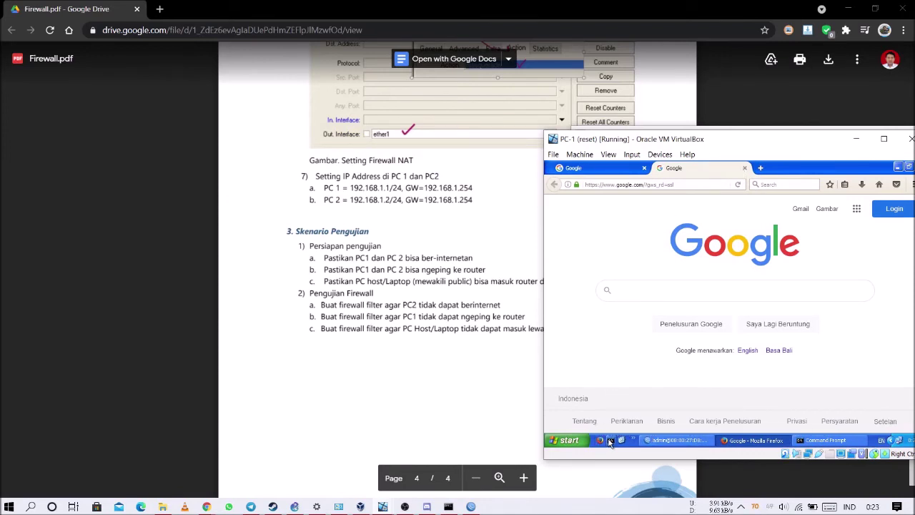
click(826, 440)
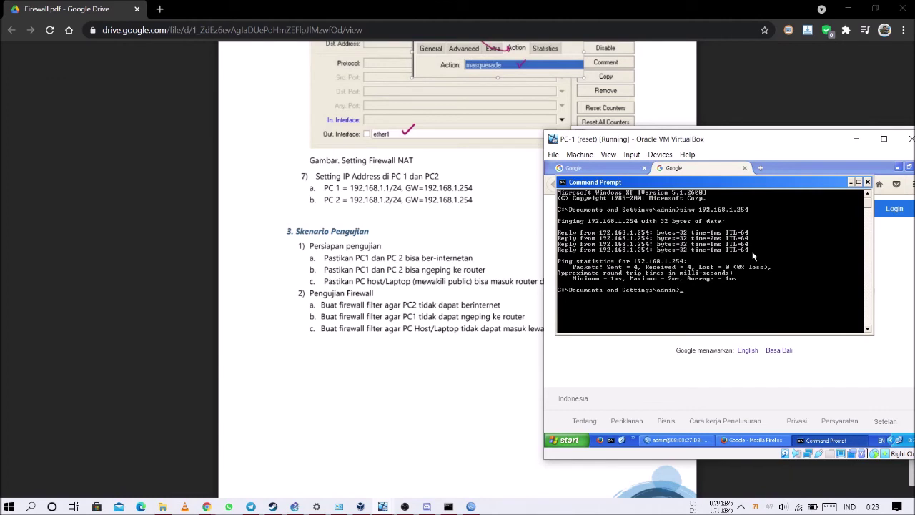
key(Up)
key(Return)
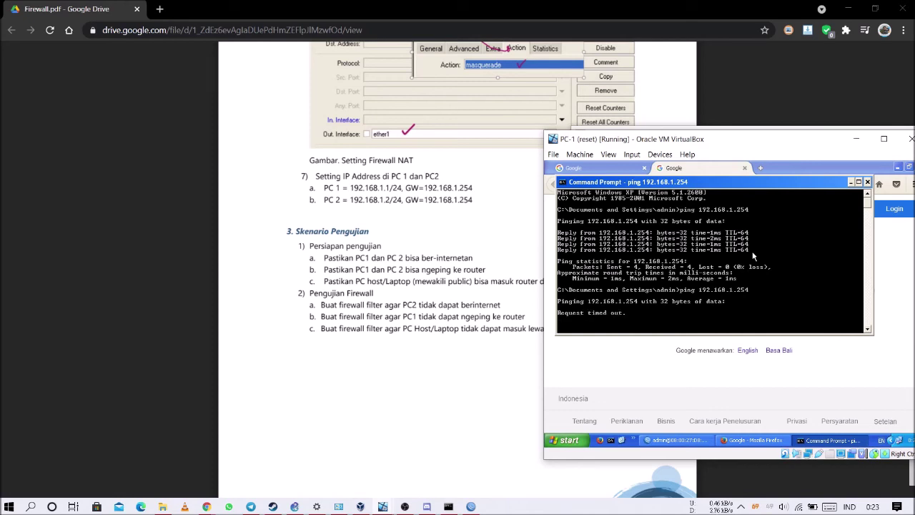
Step: Bring PC-2 up beside PC-1 and ping 192.168.1.254 from its Command Prompt for comparison
drag(727, 143, 511, 140)
click(781, 140)
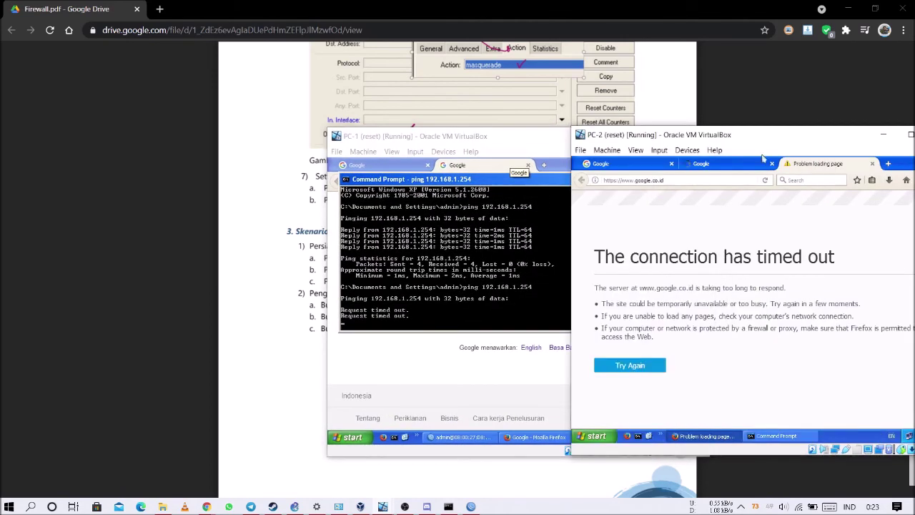
click(755, 436)
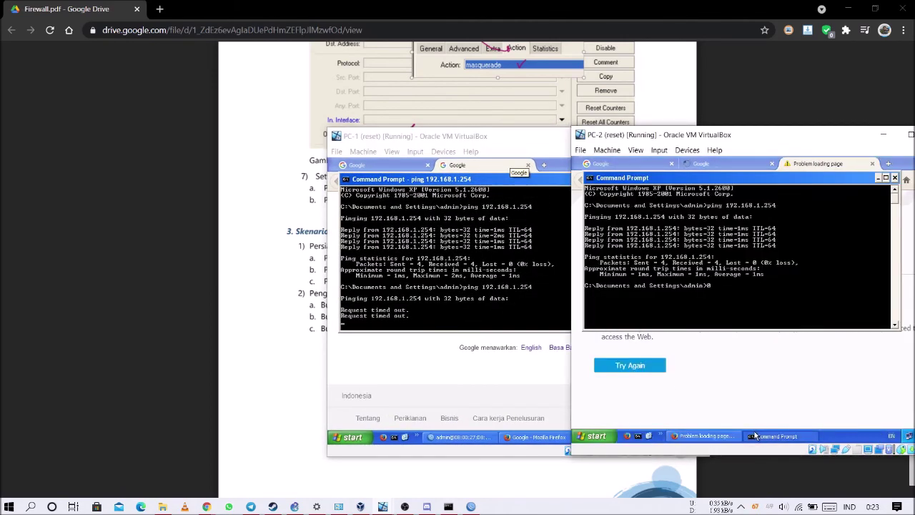
key(Up)
key(Return)
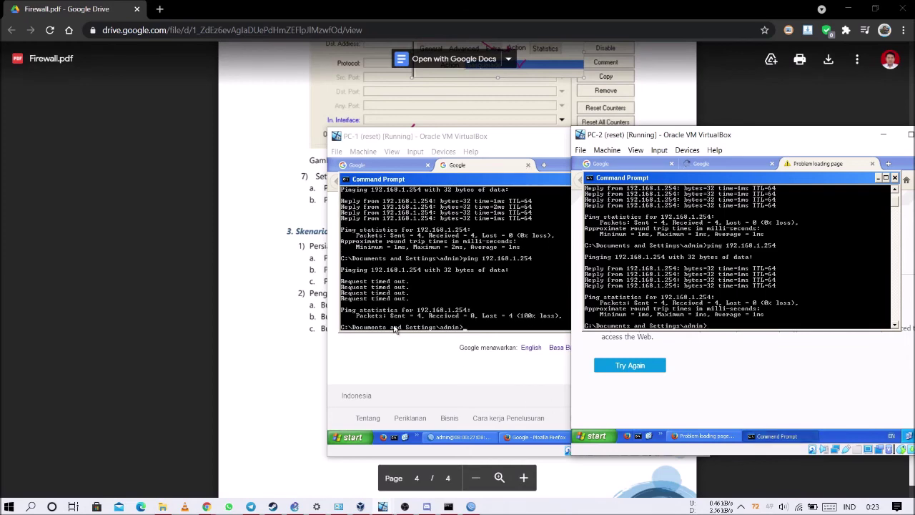
Step: Rearrange the PC-1 and PC-2 windows to read the remaining firewall test tasks in Firewall.pdf
drag(443, 140, 710, 153)
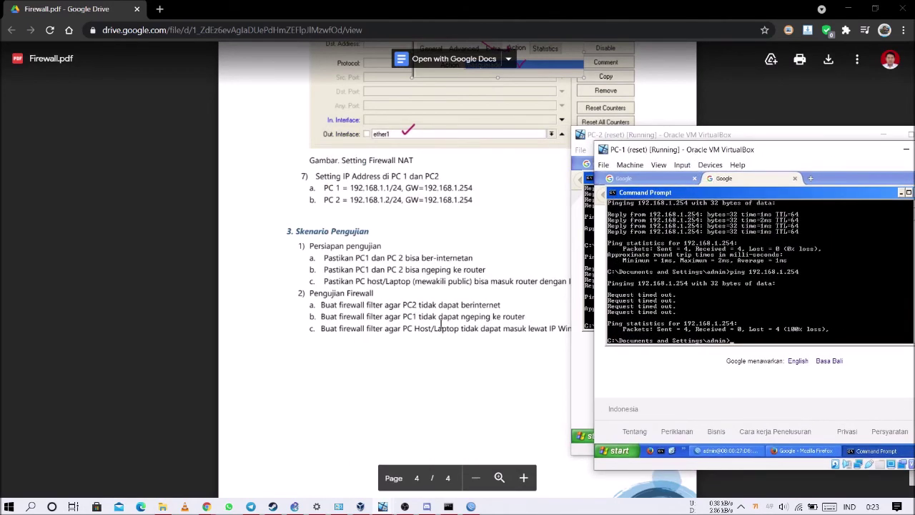
drag(678, 154, 605, 150)
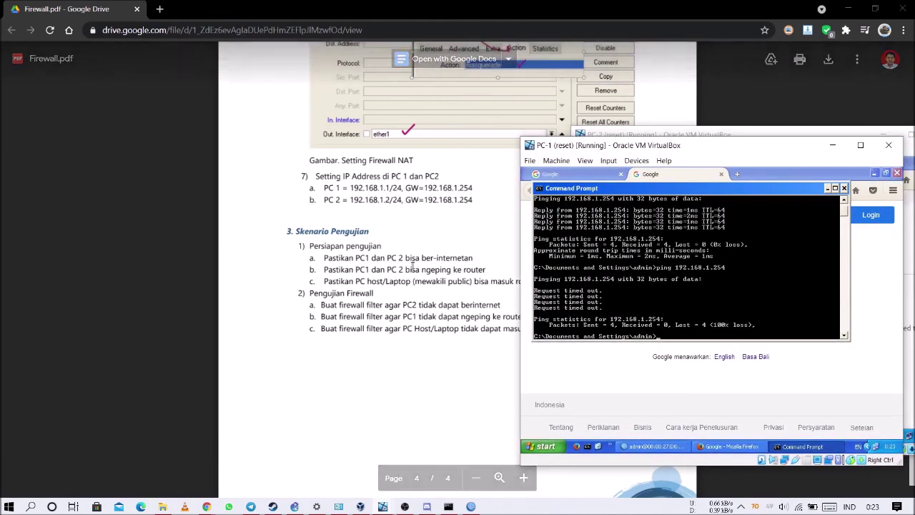
drag(594, 151, 636, 150)
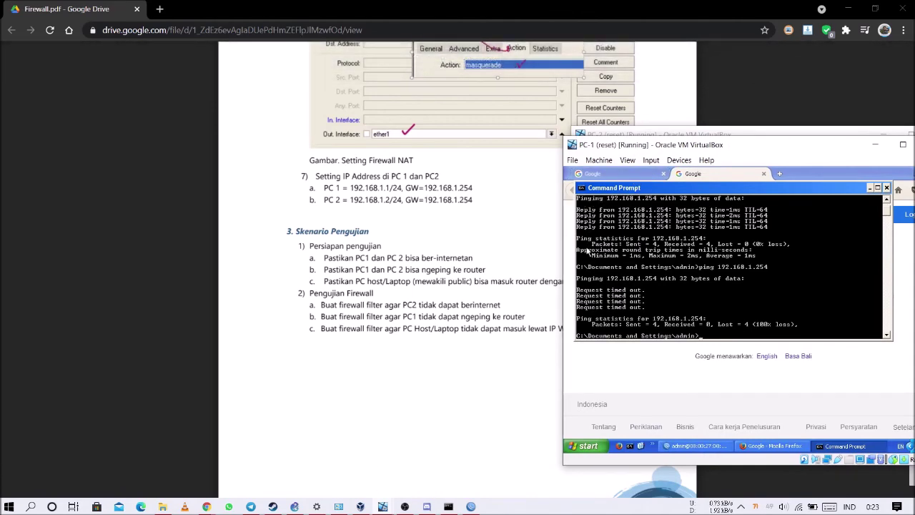
drag(613, 146, 658, 143)
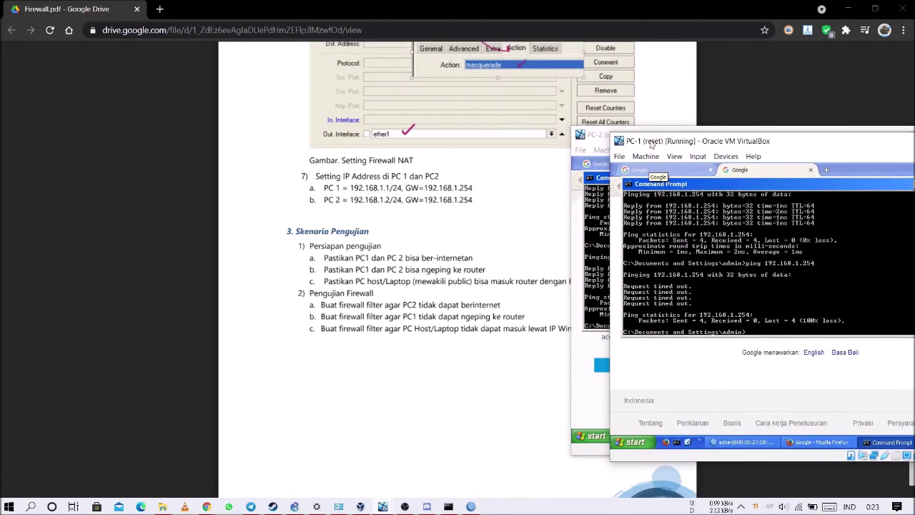
drag(597, 138, 518, 156)
drag(636, 141, 545, 129)
Step: Add a firewall filter rule in PC-1's WinBox with the chain set to output and the action set to drop
click(654, 431)
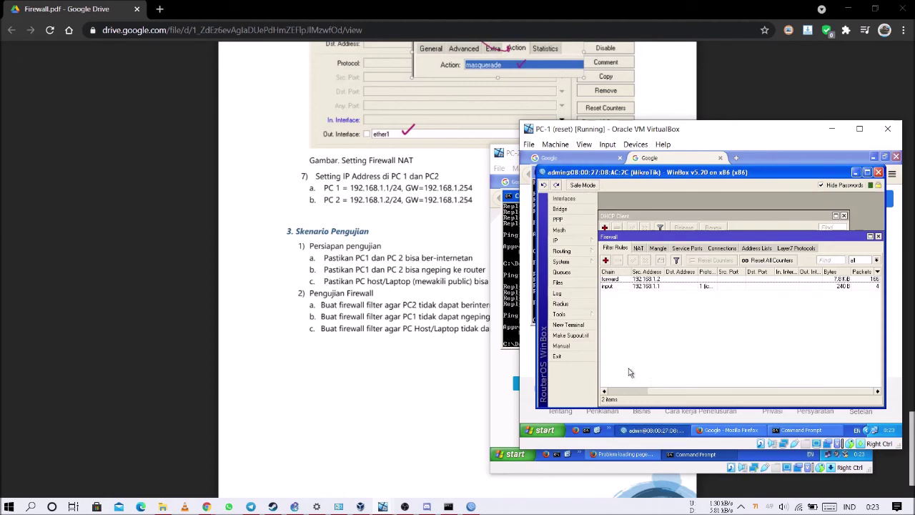
click(606, 261)
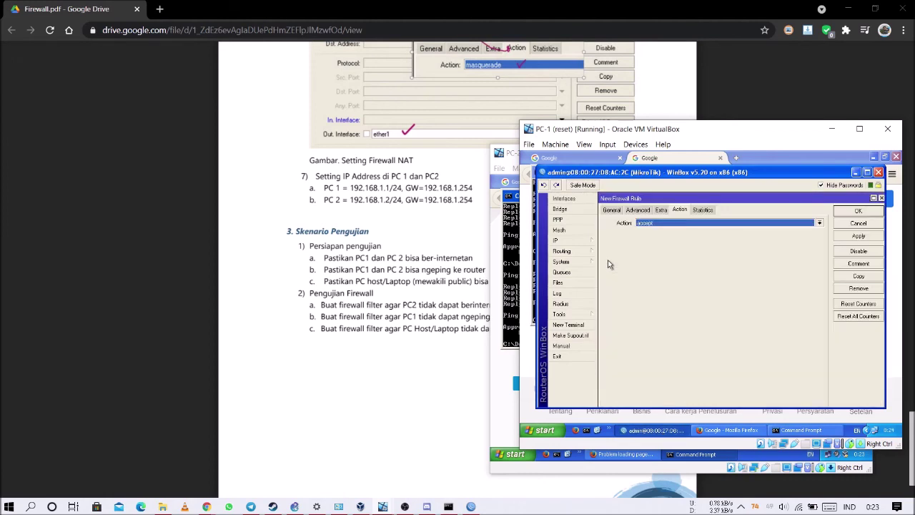
click(611, 210)
click(820, 223)
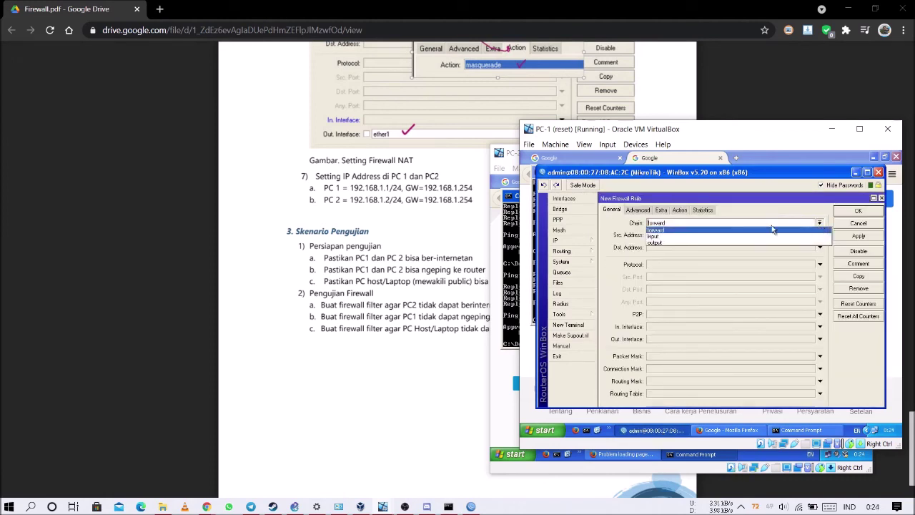
click(699, 241)
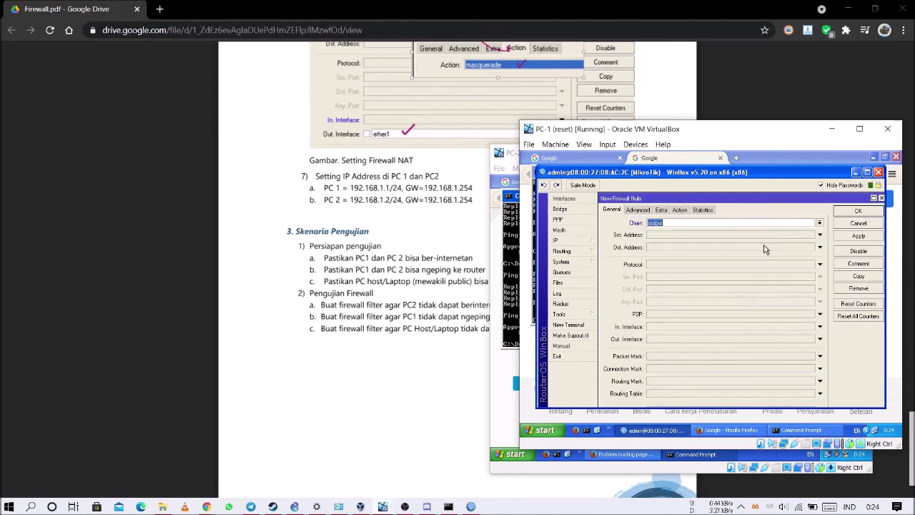
click(677, 211)
click(674, 224)
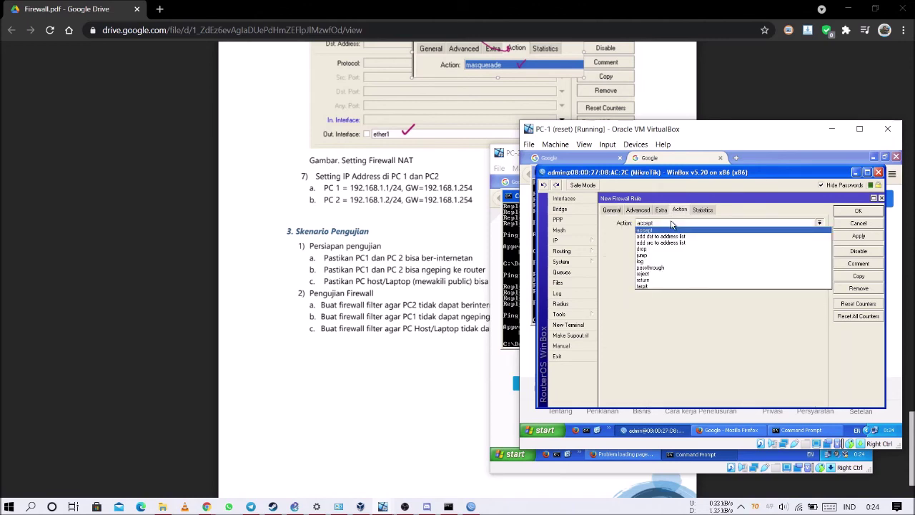
click(646, 249)
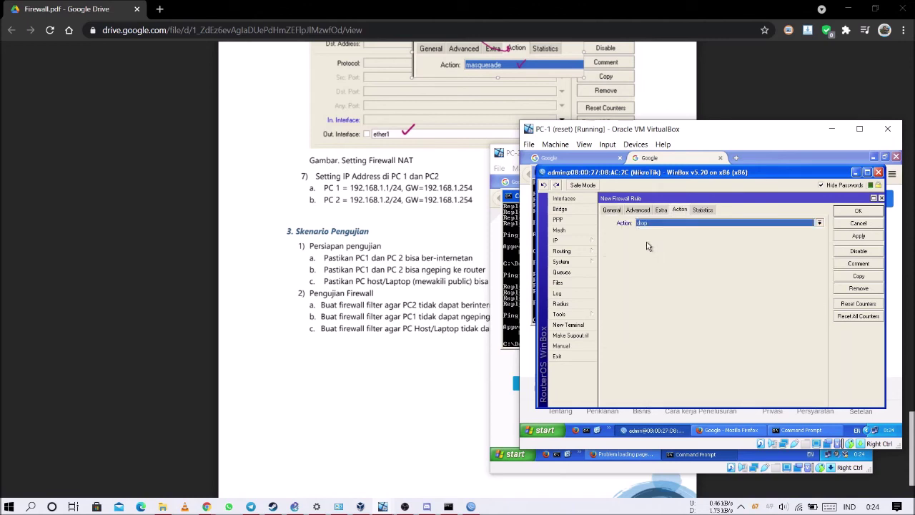
click(854, 211)
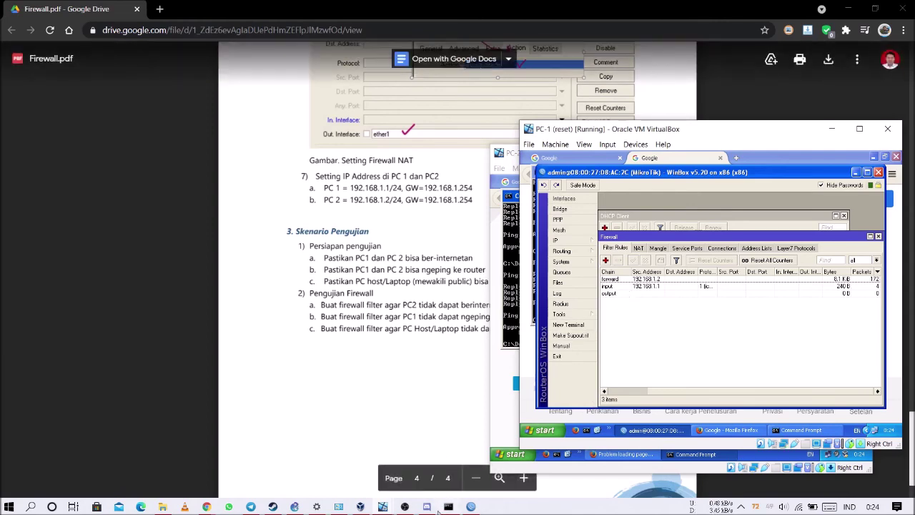
Step: Exit the host's WinBox session to 192.168.137.152 and relaunch winbox-2.2.18.exe from the Softwares folder
click(469, 507)
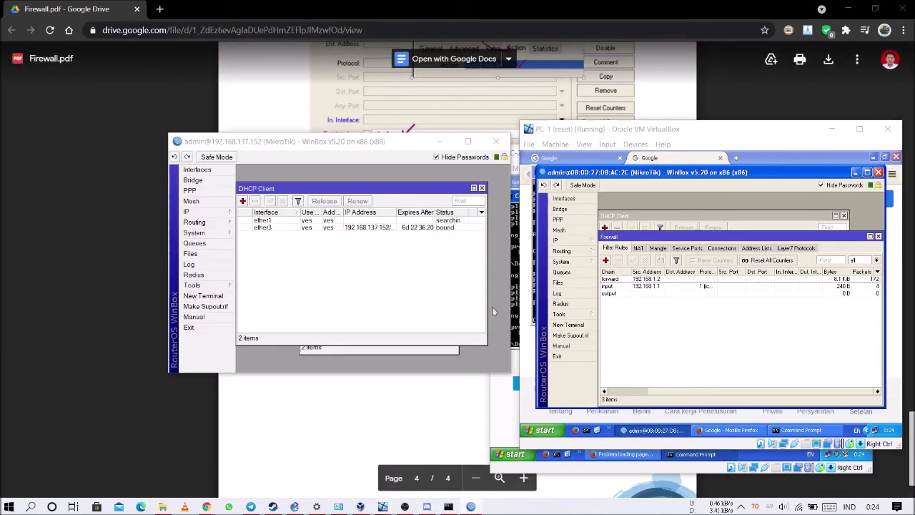
click(189, 327)
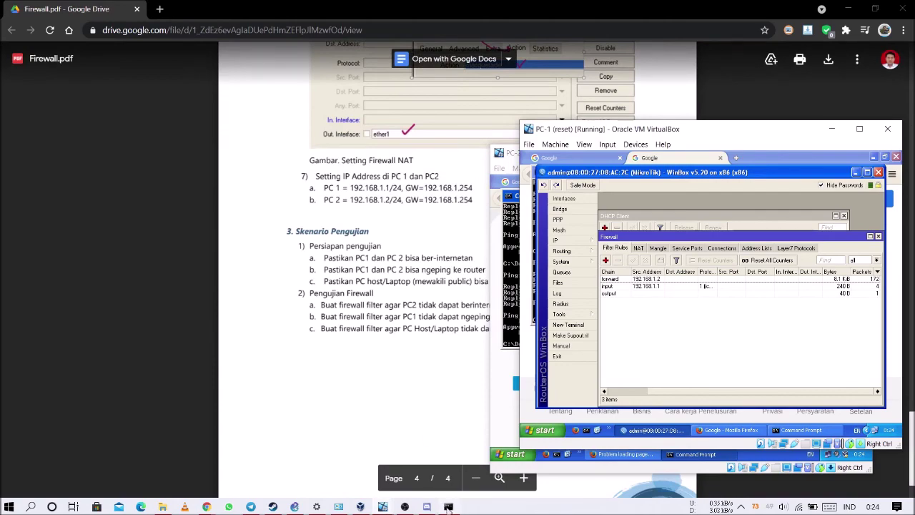
key(super)
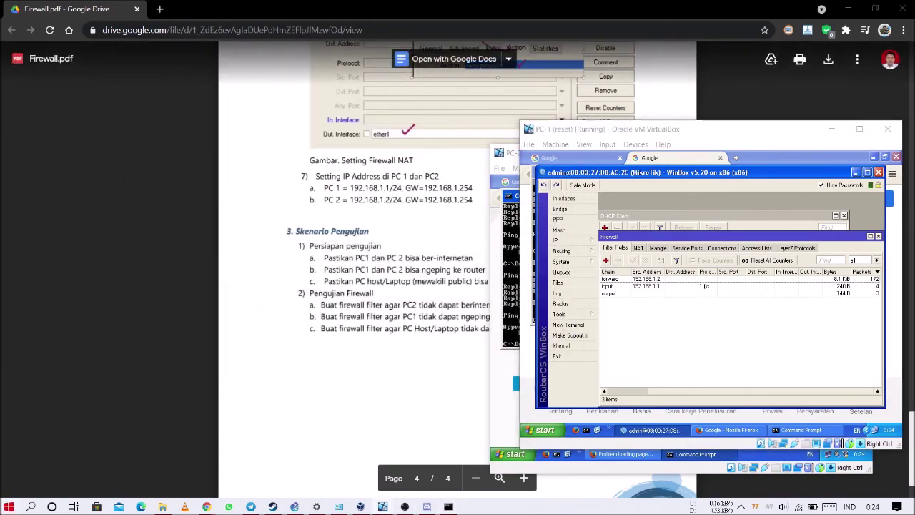
click(163, 506)
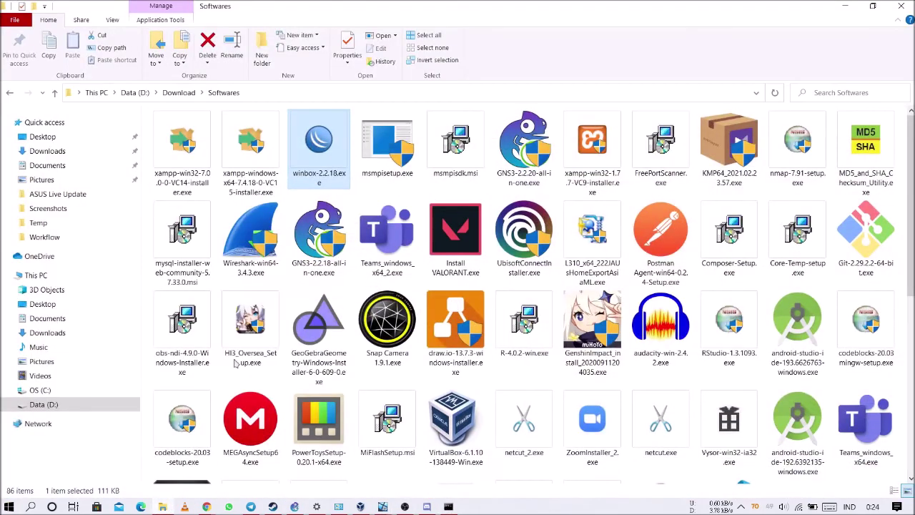
double_click(319, 140)
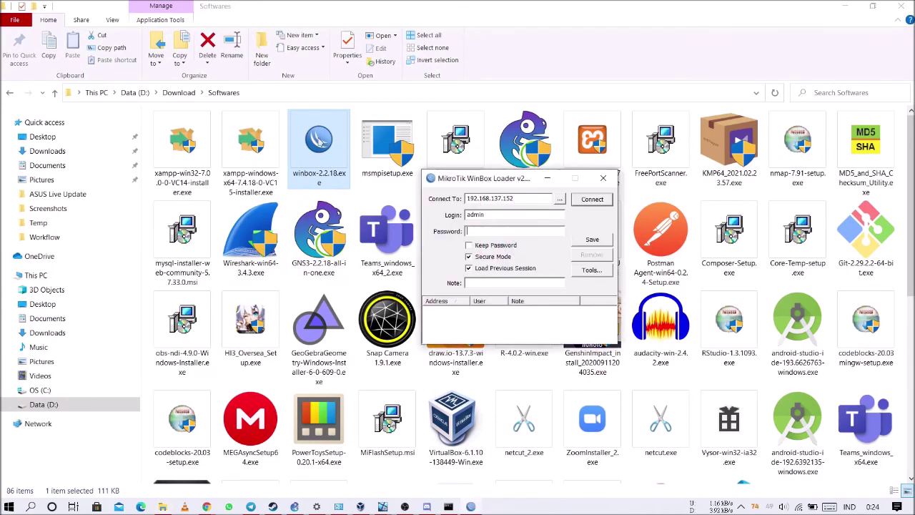
Step: Try to connect the host's WinBox to 192.168.137.152 to test the output drop rule, and cancel the attempt
click(844, 6)
drag(510, 178, 621, 171)
click(702, 192)
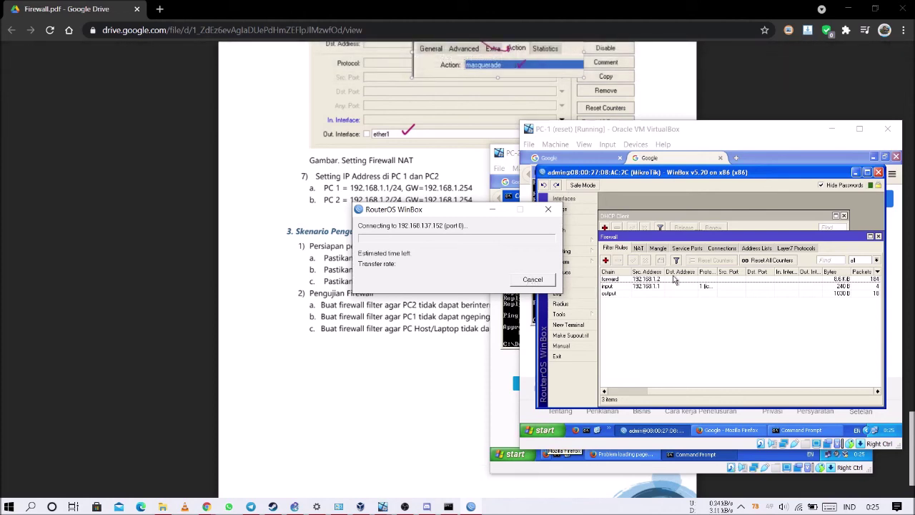
click(528, 280)
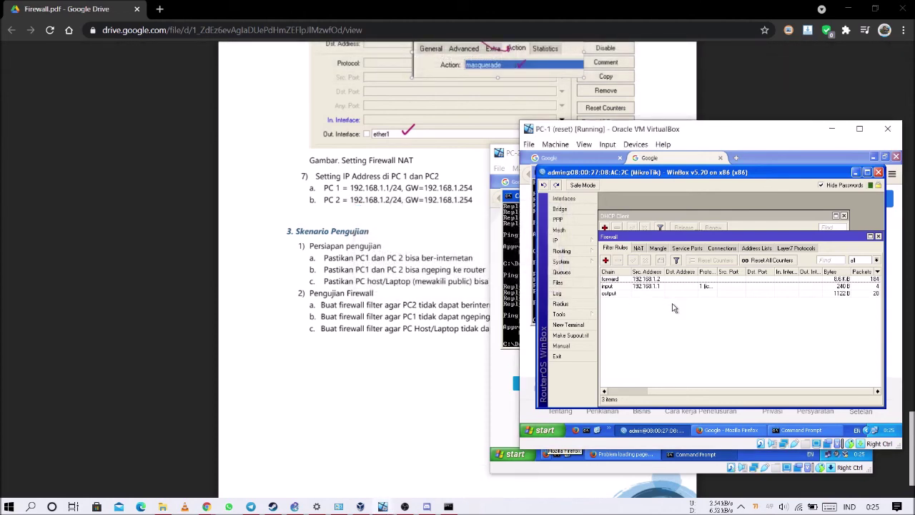
Step: Remove the output chain rule from the firewall filter rules in PC-1's WinBox
click(663, 295)
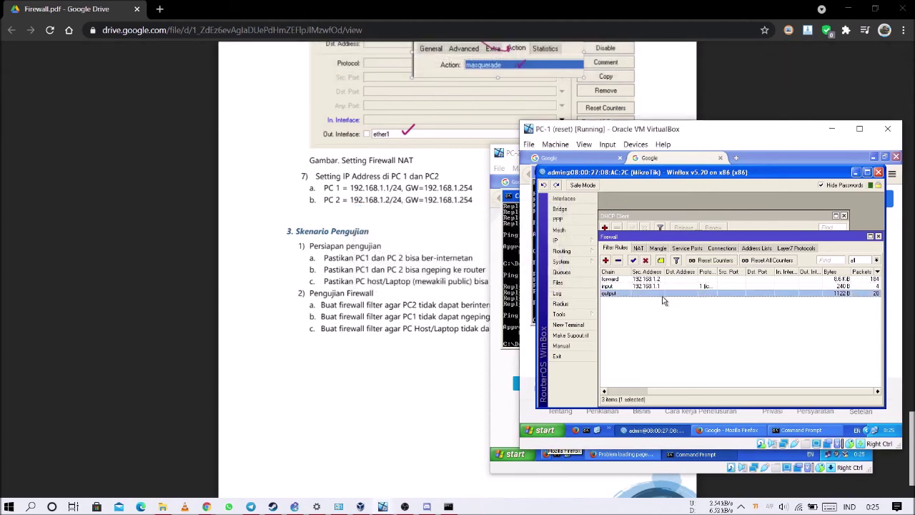
click(618, 260)
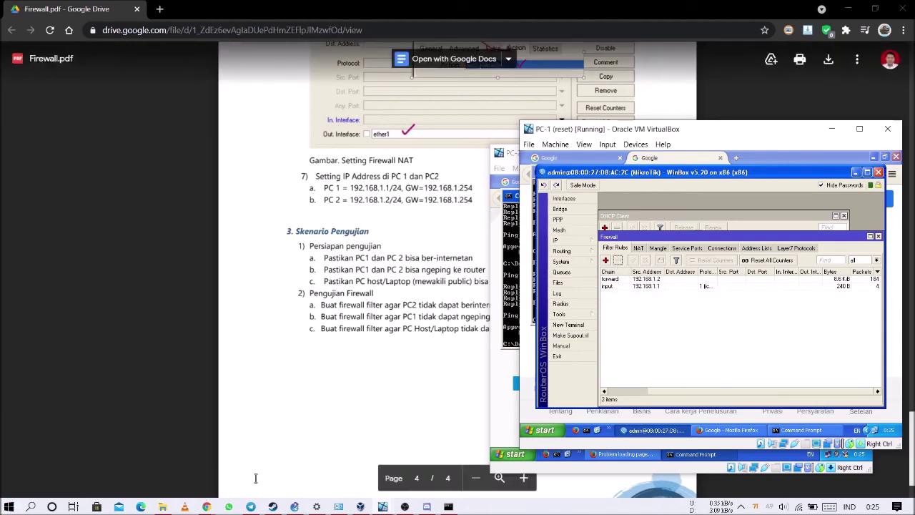
Step: Relaunch winbox-2.2.18.exe on the host, connect to 192.168.137.152, and place its window beside PC-1
click(183, 506)
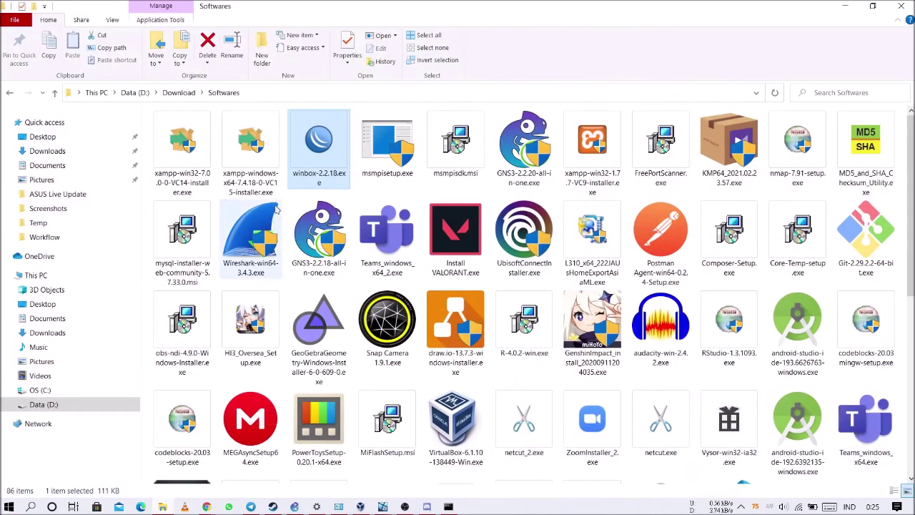
double_click(325, 161)
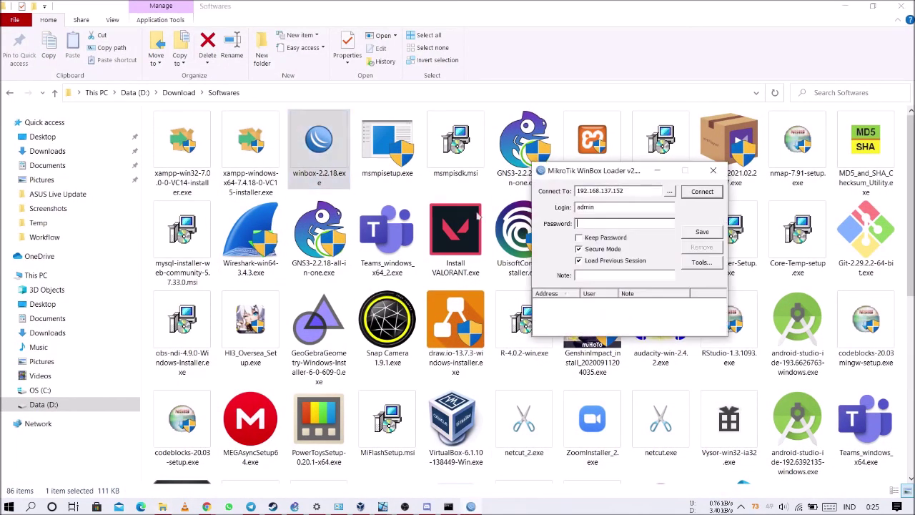
click(844, 5)
click(702, 192)
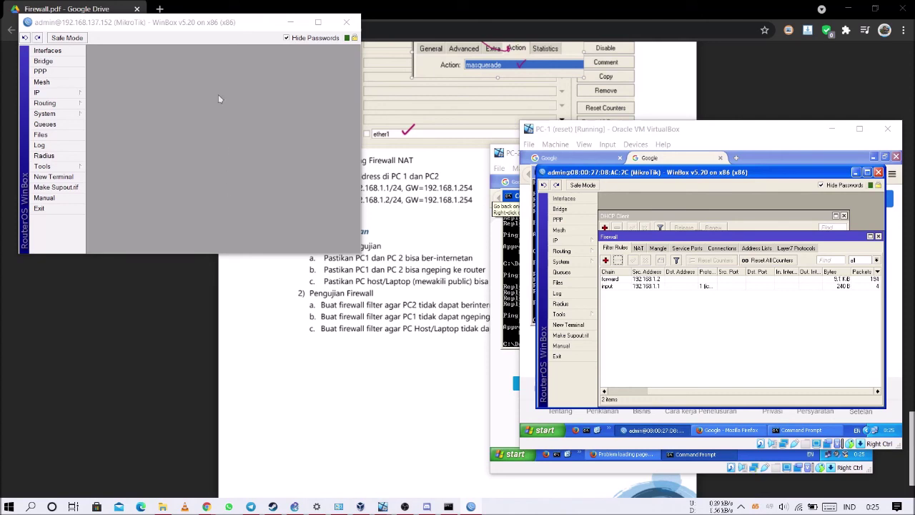
drag(217, 25, 369, 132)
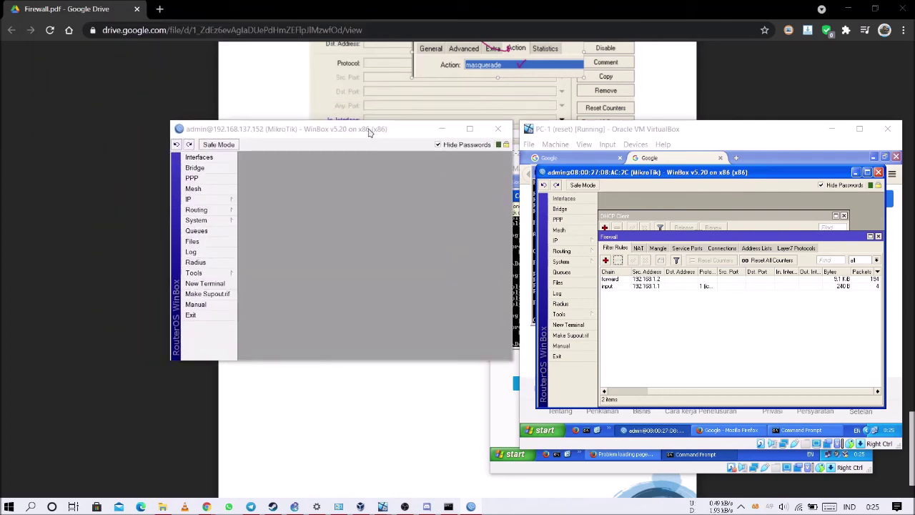